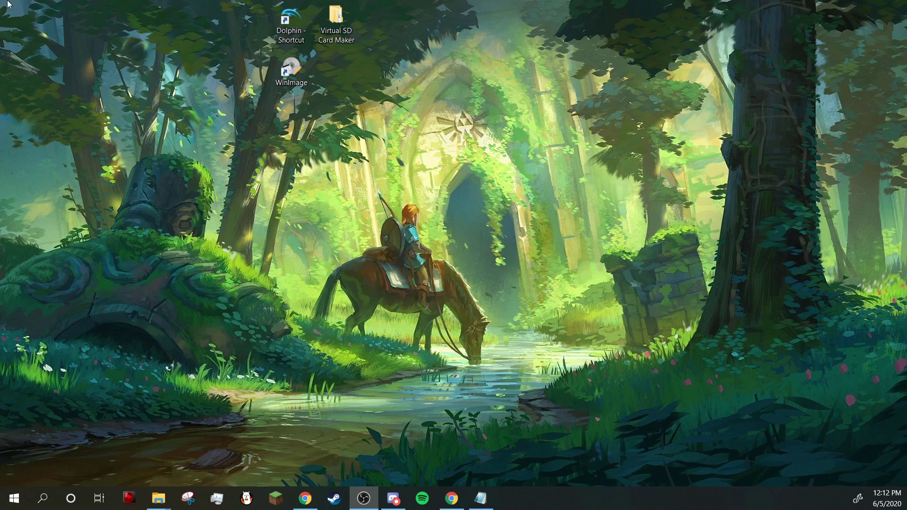
{"action": "left_click_drag", "start_coordinate": [264, 2], "coordinate": [362, 89]}
{"action": "left_click", "coordinate": [362, 90]}
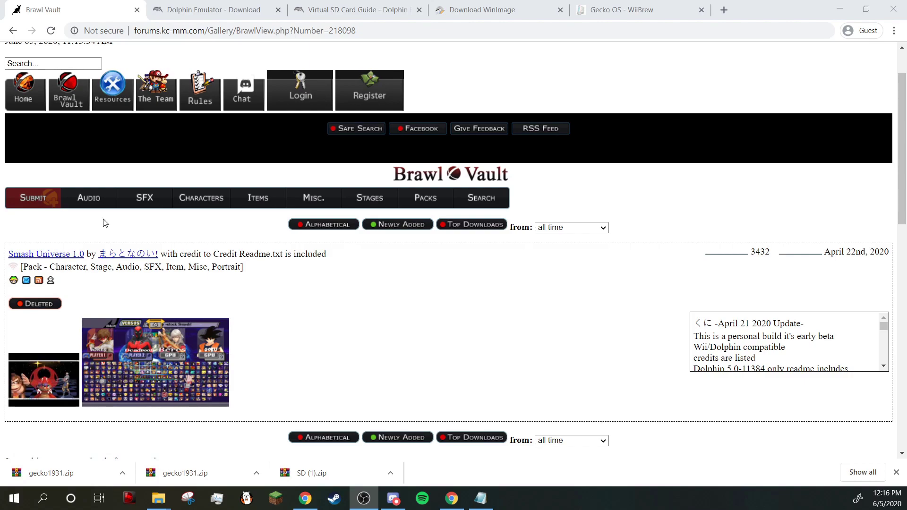
Step: Look over the Dolphin Emulator download page, the Virtual SD Card Guide and the WinImage download page
{"action": "left_click", "coordinate": [193, 6]}
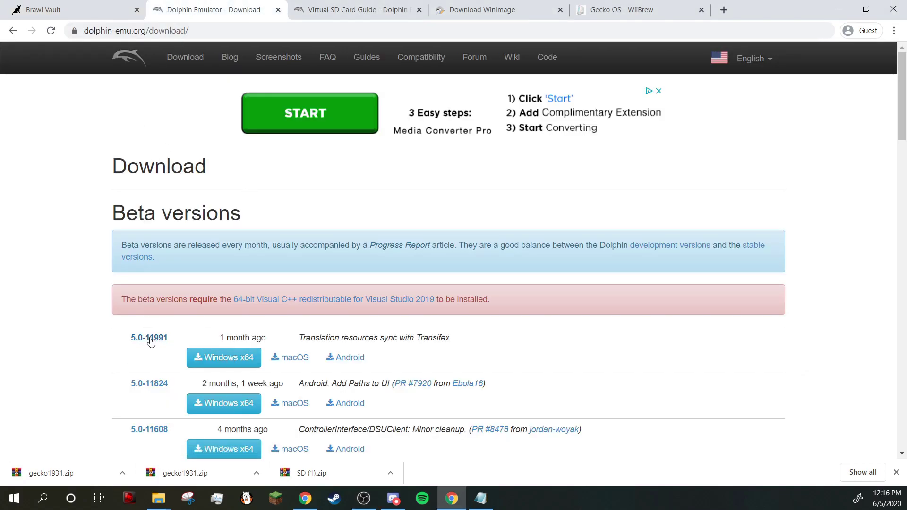
{"action": "left_click", "coordinate": [374, 5]}
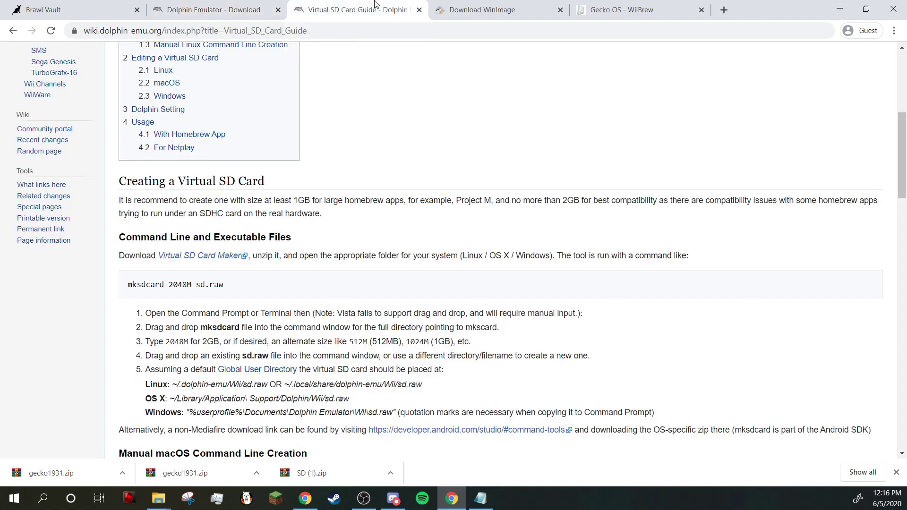
{"action": "scroll", "coordinate": [218, 230], "scroll_direction": "up", "scroll_amount": 6}
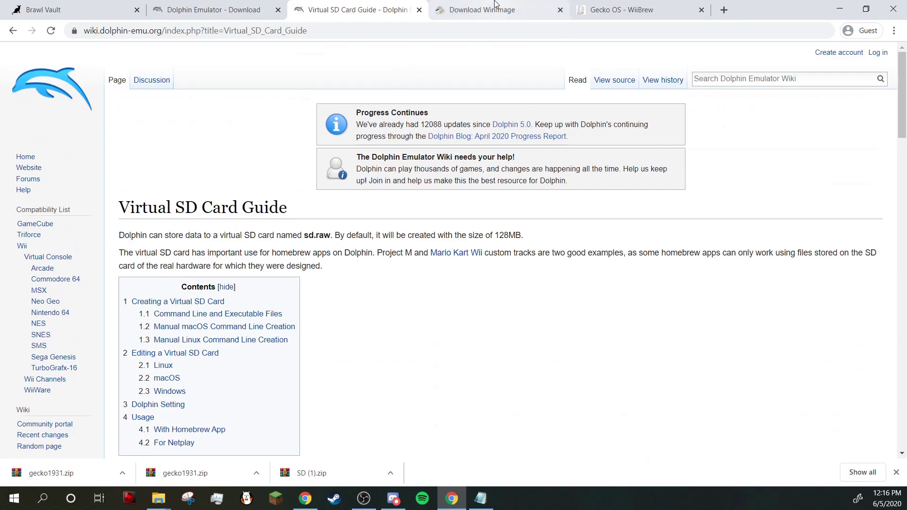
{"action": "left_click", "coordinate": [482, 9]}
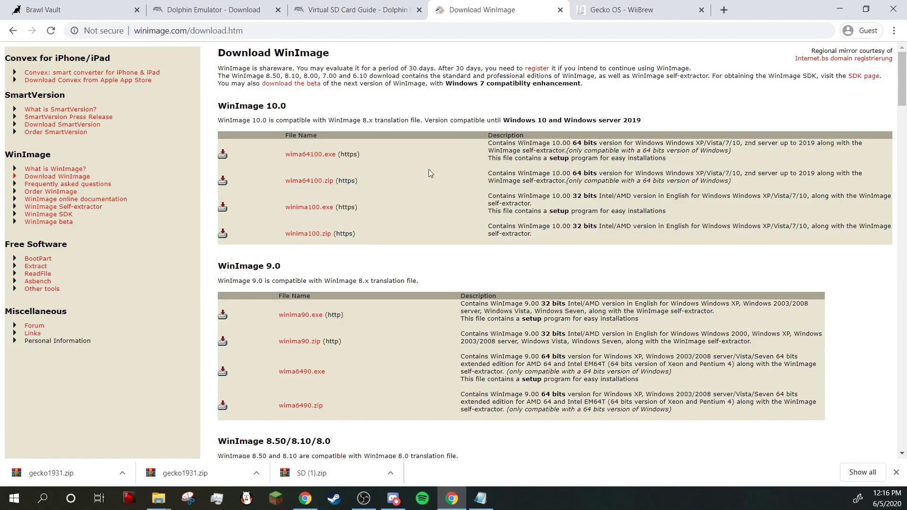
Step: Download Gecko OS 1.9.3.1 from its WiiBrew page and return to the desktop
{"action": "left_click", "coordinate": [629, 7]}
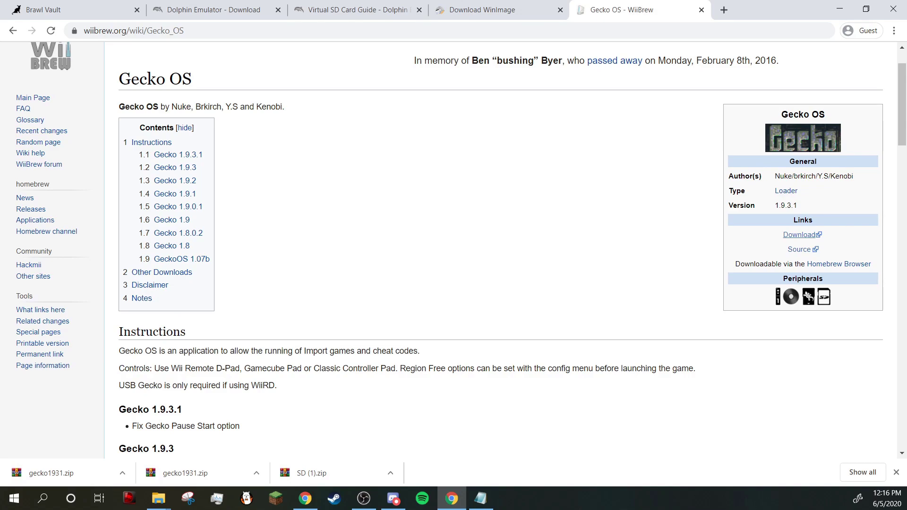
{"action": "left_click", "coordinate": [803, 236]}
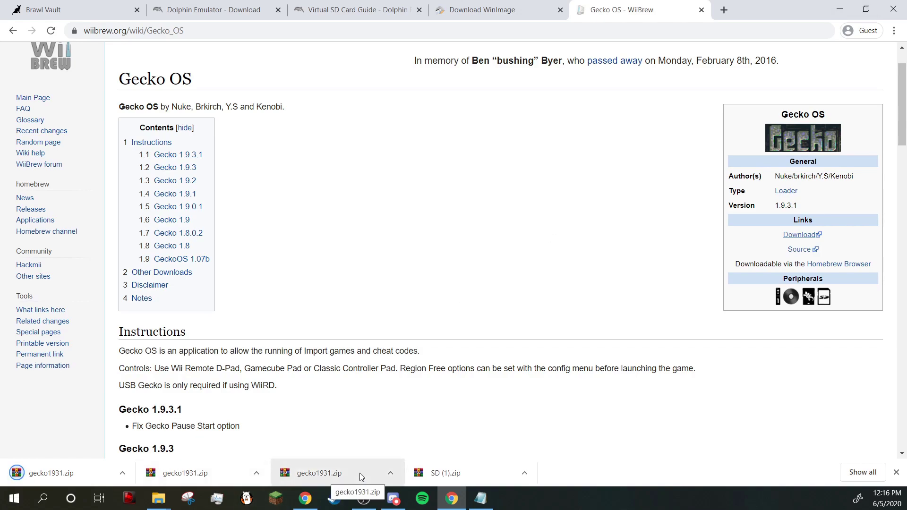
{"action": "left_click", "coordinate": [840, 9]}
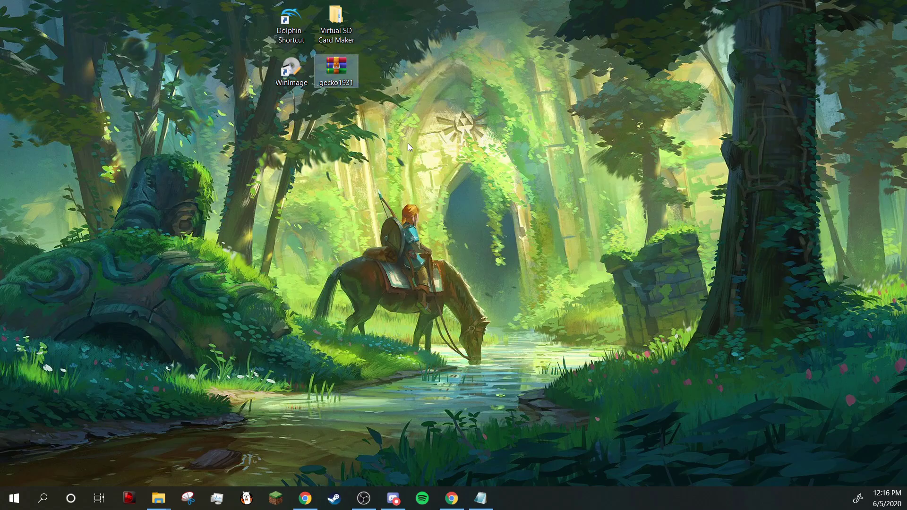
Step: Open the gecko1931 archive and go to the Wii folder inside Documents > Dolphin Emulator
{"action": "double_click", "coordinate": [337, 73]}
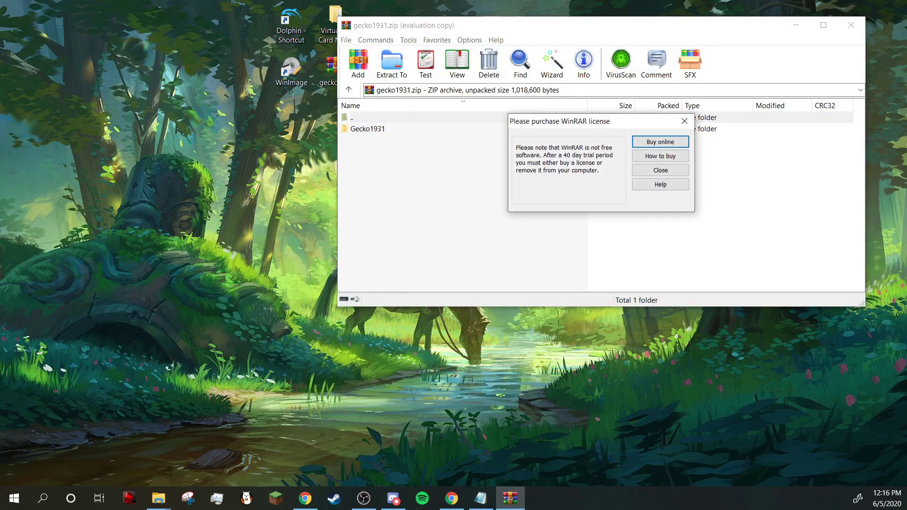
{"action": "left_click", "coordinate": [653, 171]}
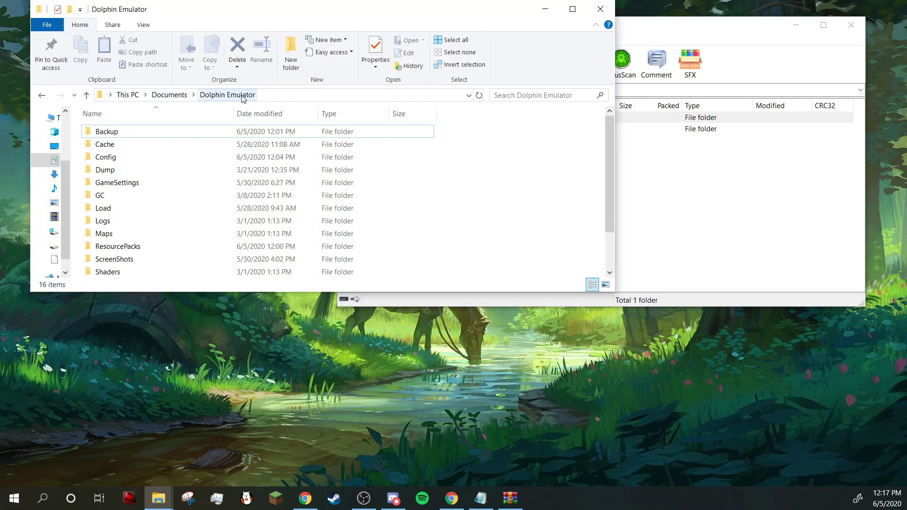
{"action": "left_click_drag", "start_coordinate": [281, 14], "coordinate": [263, 167]}
{"action": "scroll", "coordinate": [182, 334], "scroll_direction": "down", "scroll_amount": 2}
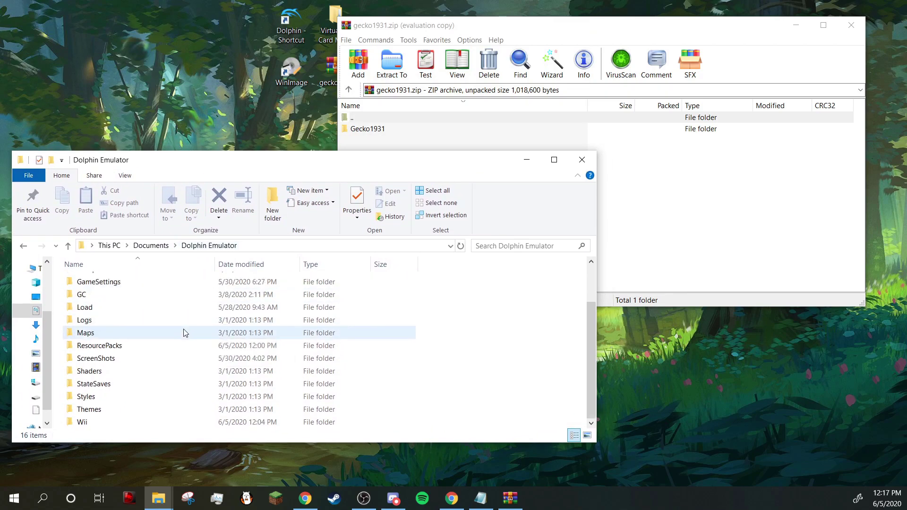
{"action": "double_click", "coordinate": [112, 424]}
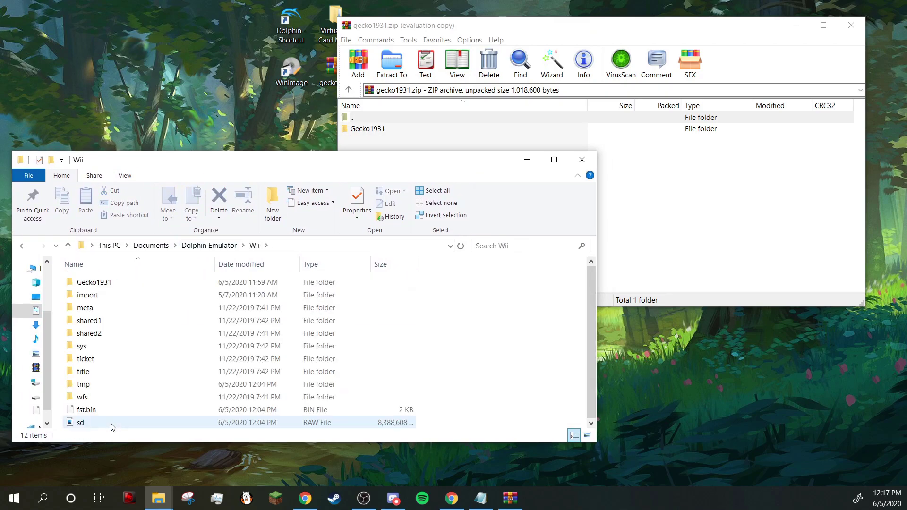
Step: Replace the existing Gecko1931 folder in Dolphin's Wii folder with the Gecko1931 folder from the archive
{"action": "left_click", "coordinate": [132, 282]}
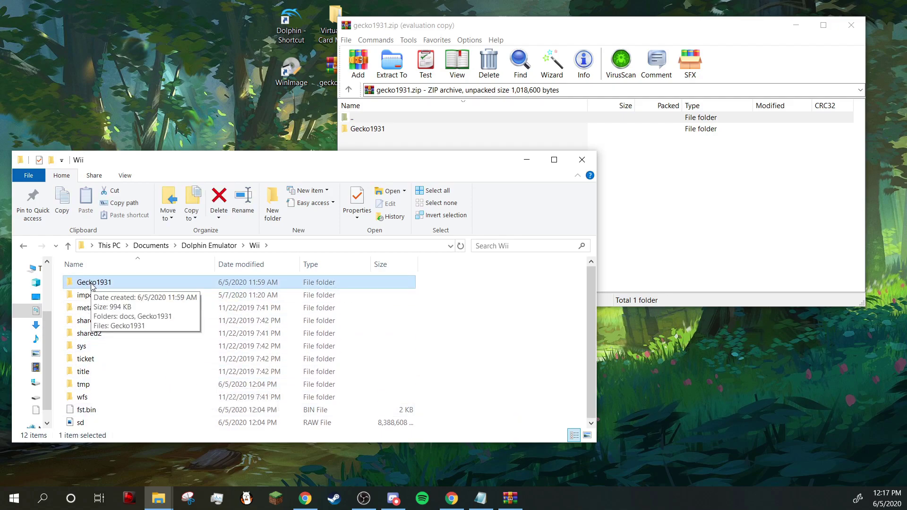
{"action": "key", "text": "Delete"}
{"action": "left_click", "coordinate": [378, 144]}
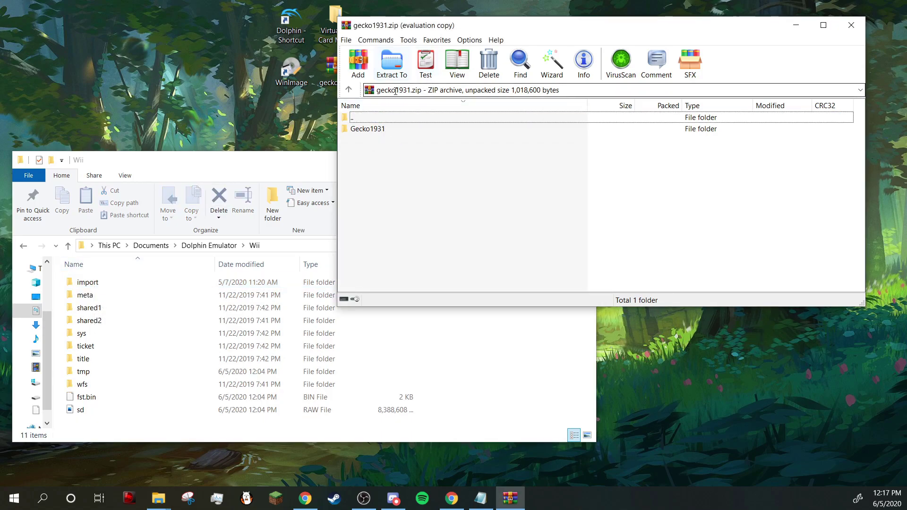
{"action": "left_click_drag", "start_coordinate": [379, 132], "coordinate": [434, 362]}
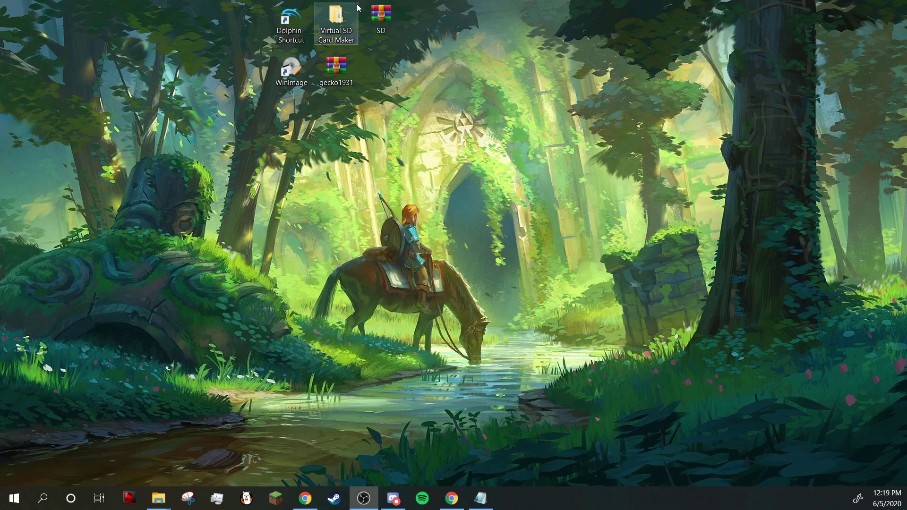
{"action": "left_click", "coordinate": [385, 18]}
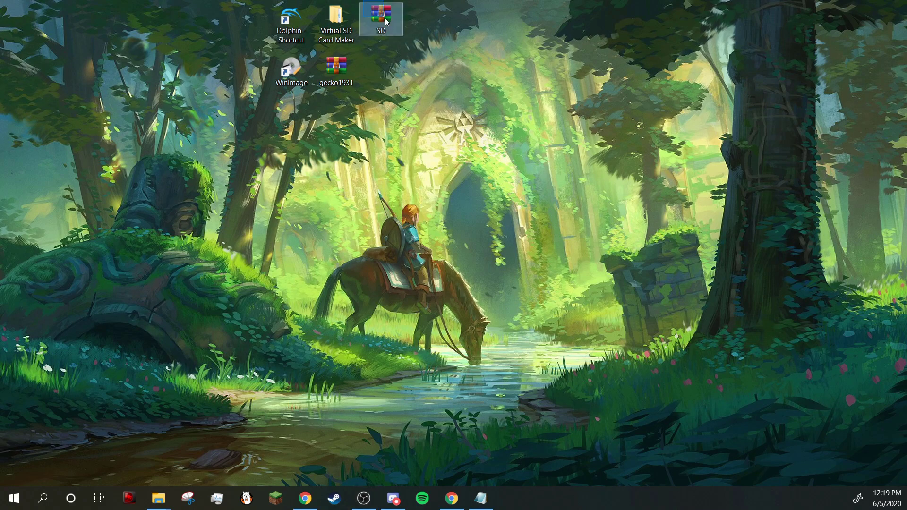
{"action": "left_click", "coordinate": [398, 80]}
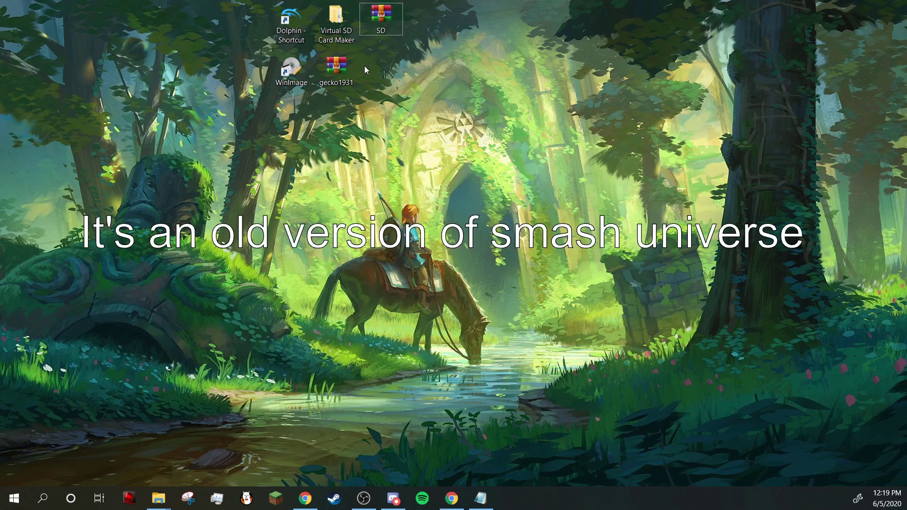
Step: Run the mksdcard Windows batch file from the Windows folder of Virtual SD Card Maker
{"action": "left_click", "coordinate": [344, 31]}
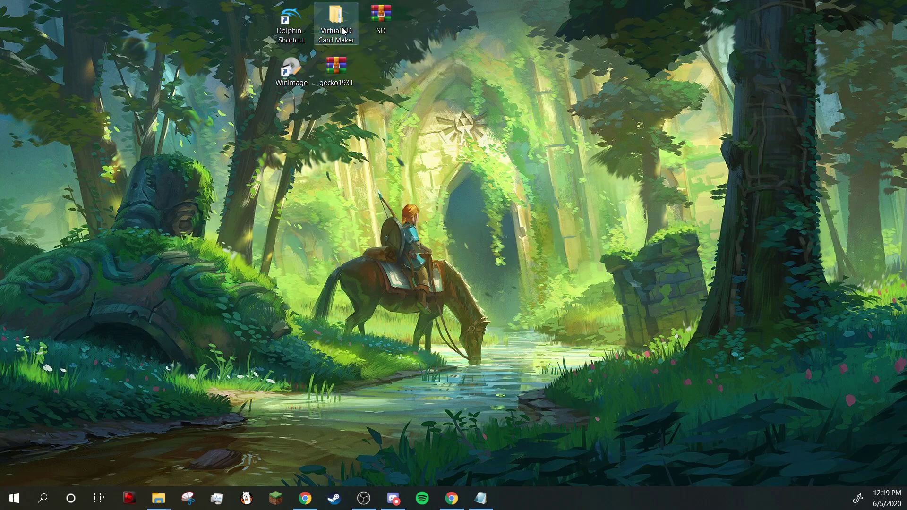
{"action": "double_click", "coordinate": [344, 30]}
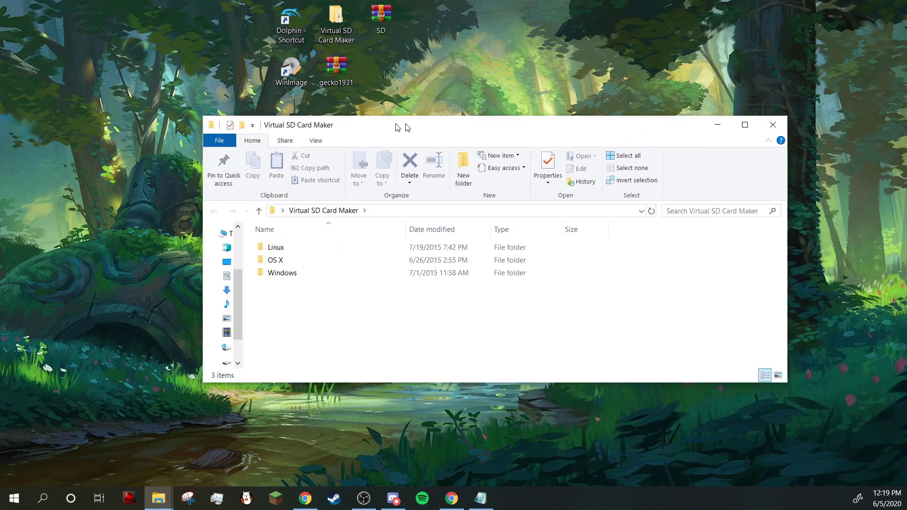
{"action": "left_click_drag", "start_coordinate": [398, 121], "coordinate": [372, 121]}
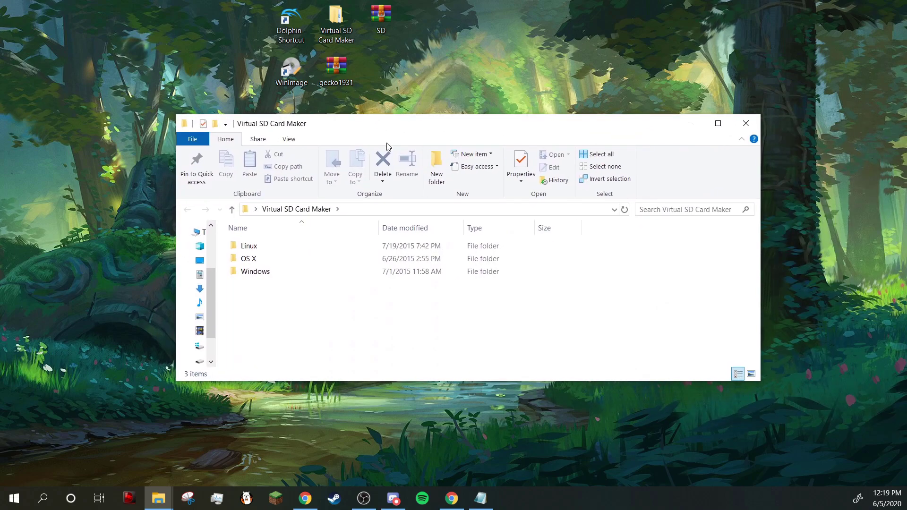
{"action": "left_click", "coordinate": [380, 275]}
{"action": "double_click", "coordinate": [380, 275]}
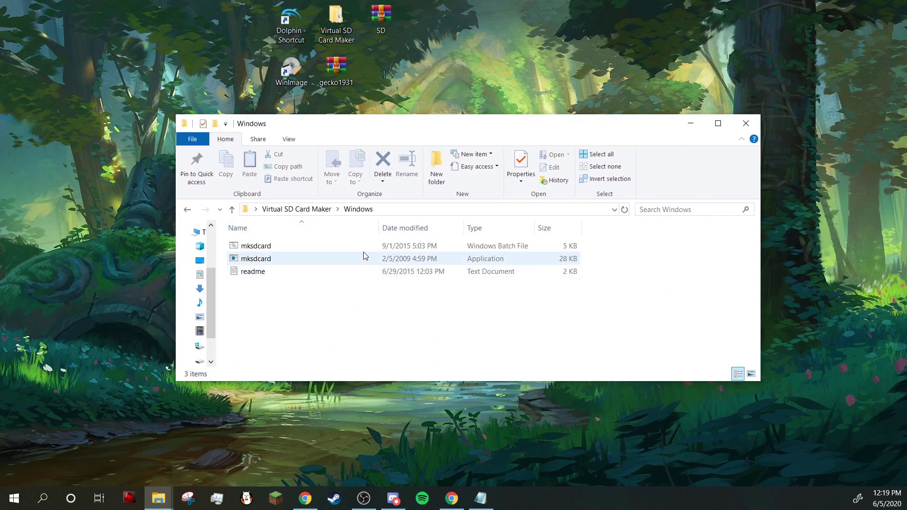
{"action": "double_click", "coordinate": [341, 244]}
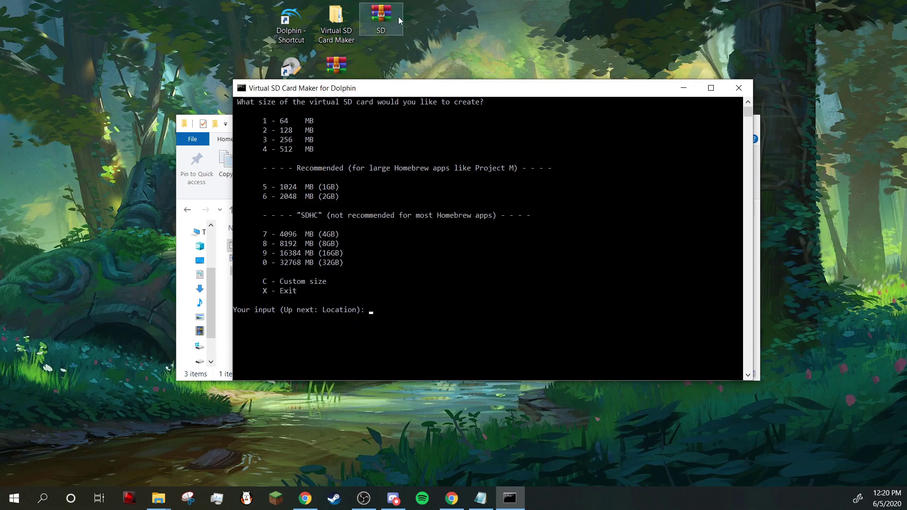
Step: Set the size of the virtual SD card to 4096 MB (4GB)
{"action": "left_click", "coordinate": [409, 29]}
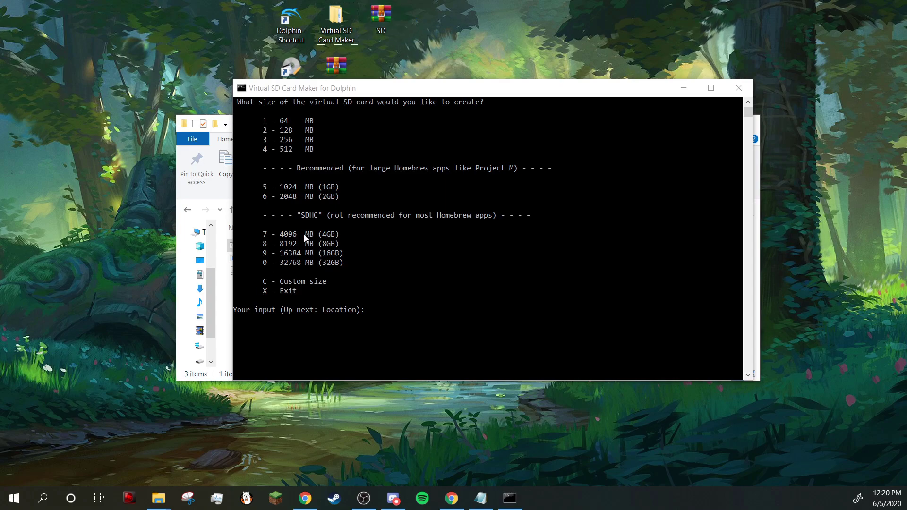
{"action": "left_click", "coordinate": [333, 246]}
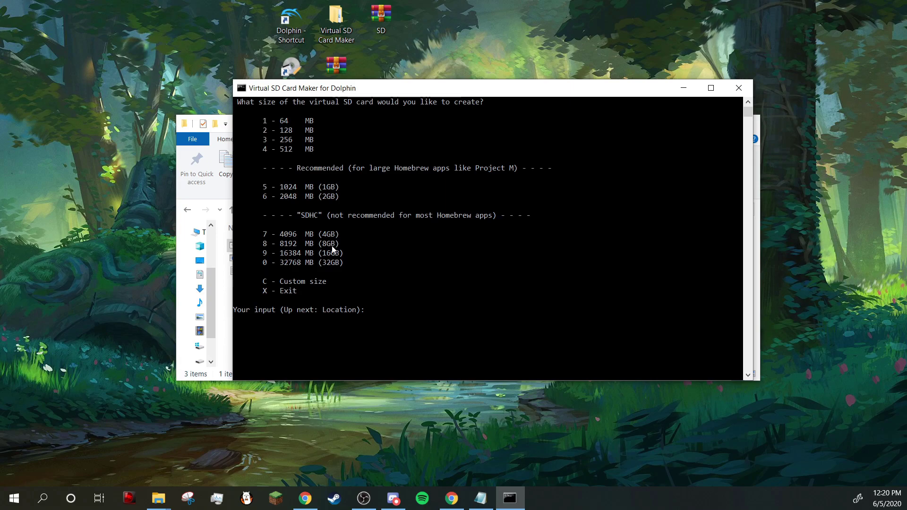
{"action": "left_click_drag", "start_coordinate": [338, 246], "coordinate": [265, 243]}
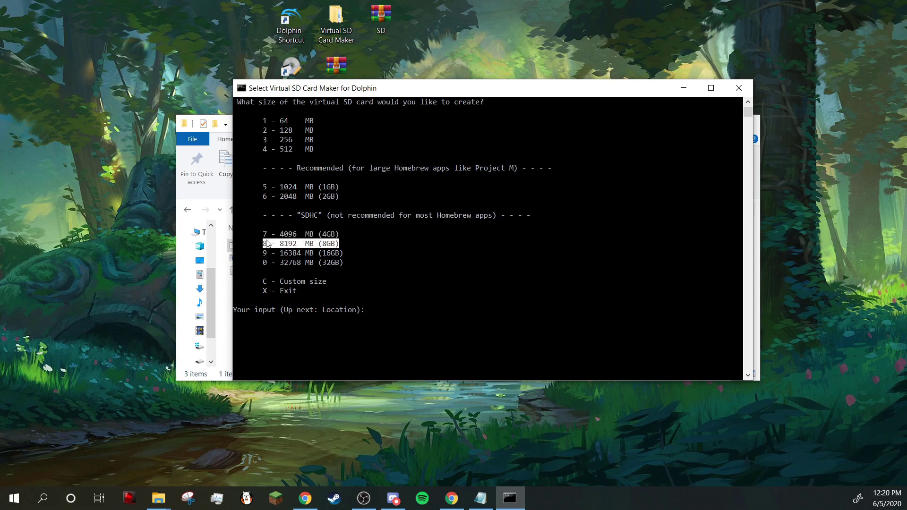
{"action": "left_click", "coordinate": [312, 274]}
{"action": "left_click", "coordinate": [378, 316]}
{"action": "left_click", "coordinate": [369, 311]}
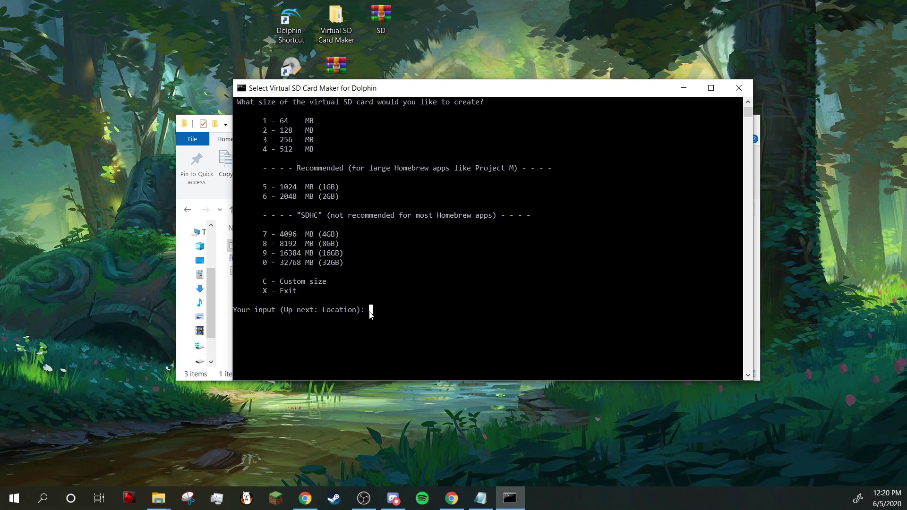
{"action": "key", "text": "8"}
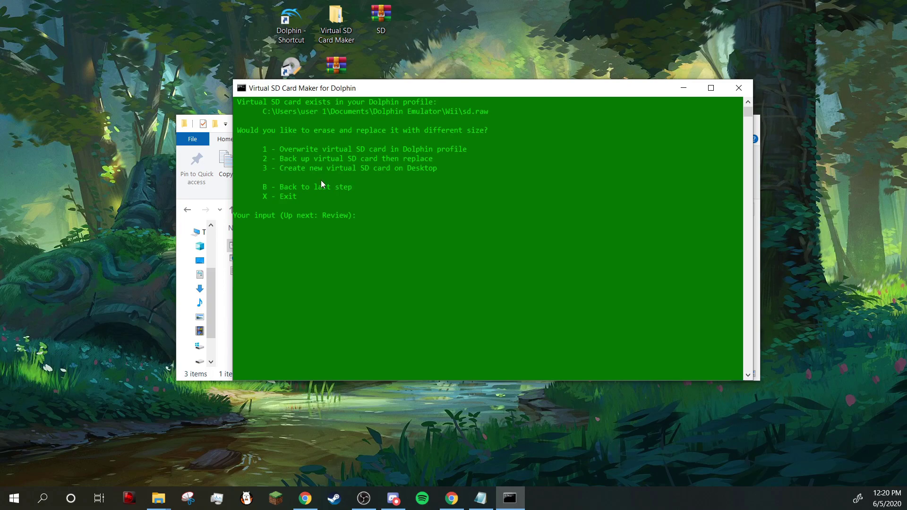
Step: Choose to create a new virtual SD card on the Desktop and confirm the creation of sd.raw
{"action": "left_click_drag", "start_coordinate": [265, 168], "coordinate": [431, 166]}
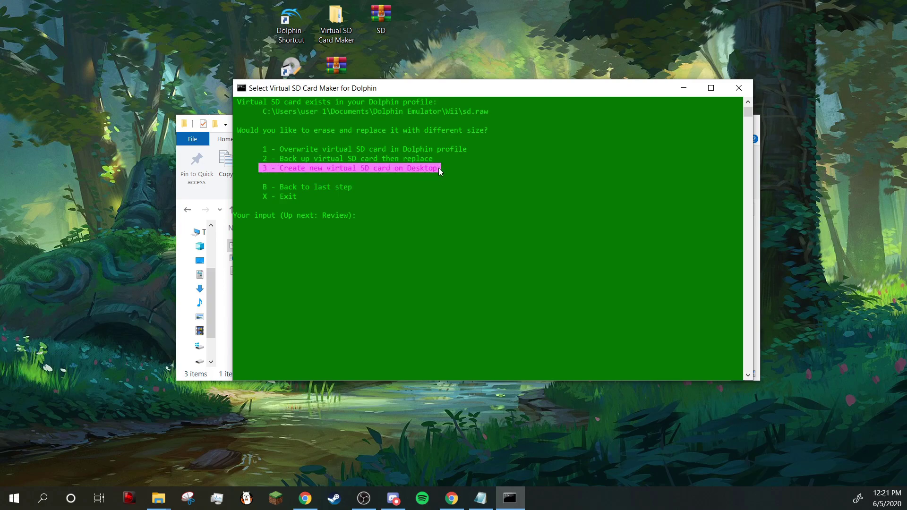
{"action": "left_click_drag", "start_coordinate": [377, 111], "coordinate": [496, 112]}
{"action": "left_click", "coordinate": [477, 149]}
{"action": "left_click", "coordinate": [401, 233]}
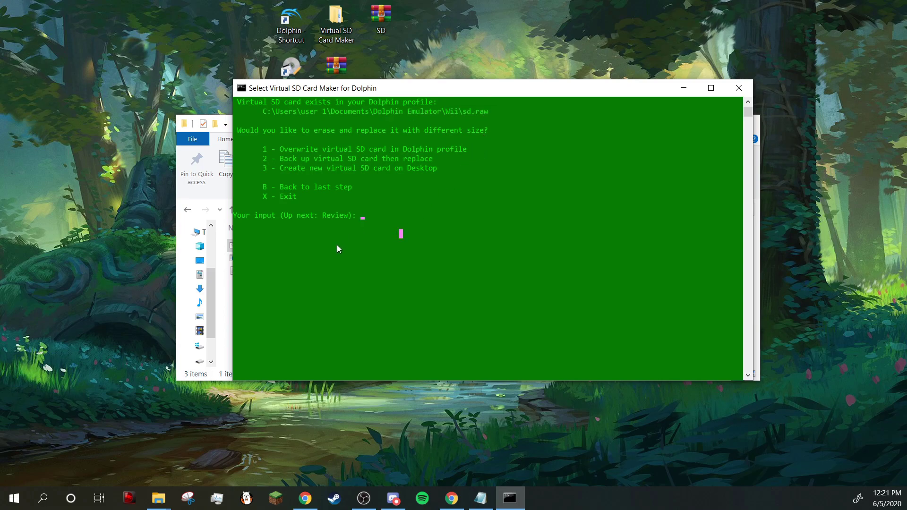
{"action": "type", "text": "3"}
{"action": "key", "text": "Return"}
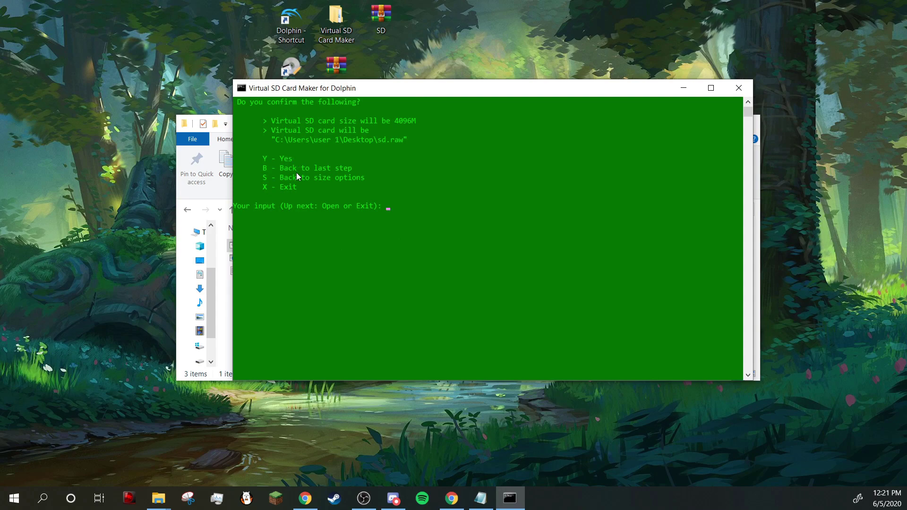
{"action": "type", "text": "y"}
{"action": "key", "text": "Return"}
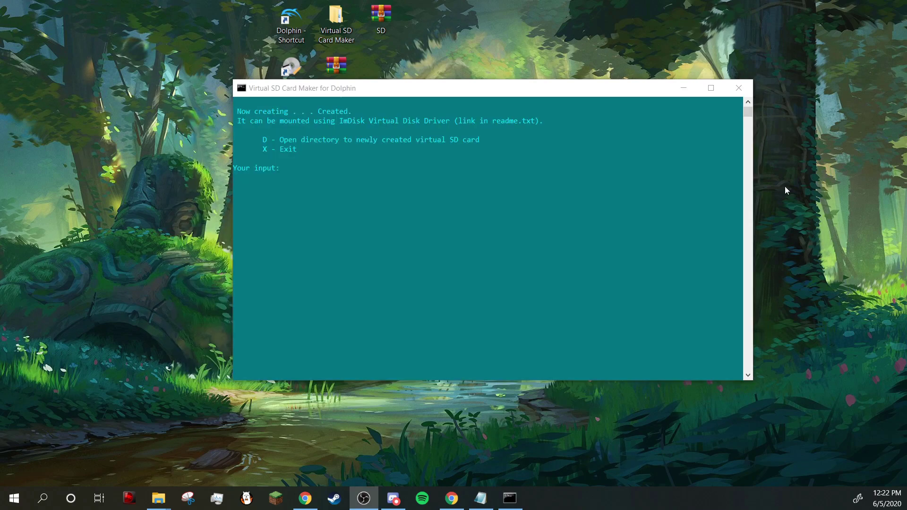
{"action": "left_click", "coordinate": [240, 108]}
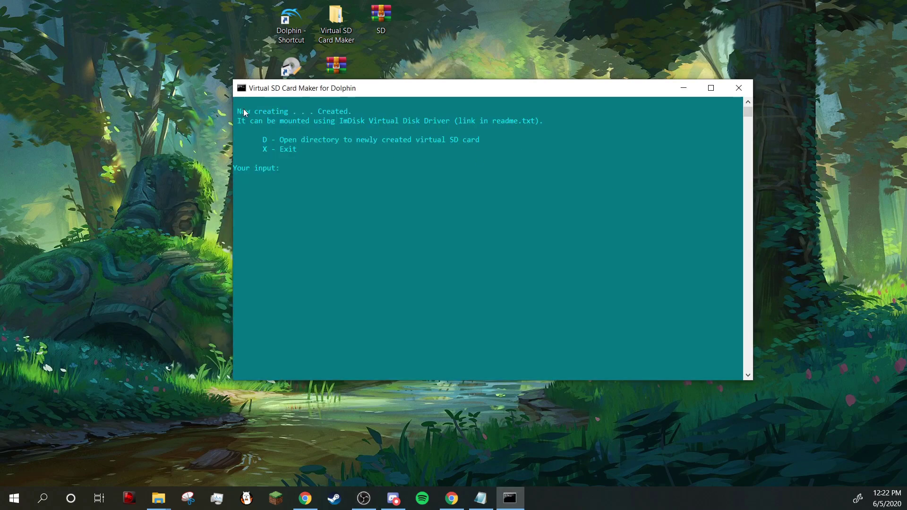
{"action": "left_click_drag", "start_coordinate": [238, 106], "coordinate": [285, 177]}
{"action": "left_click", "coordinate": [285, 177]}
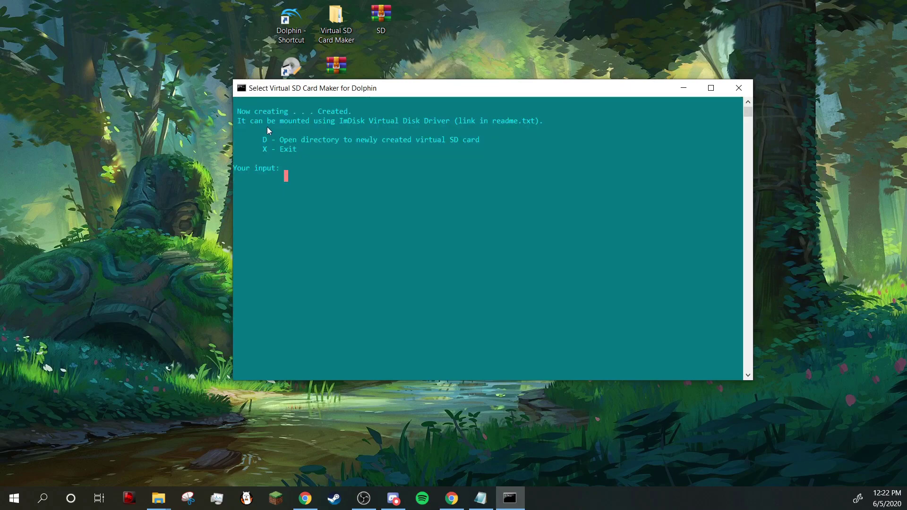
{"action": "left_click_drag", "start_coordinate": [339, 121], "coordinate": [442, 120]}
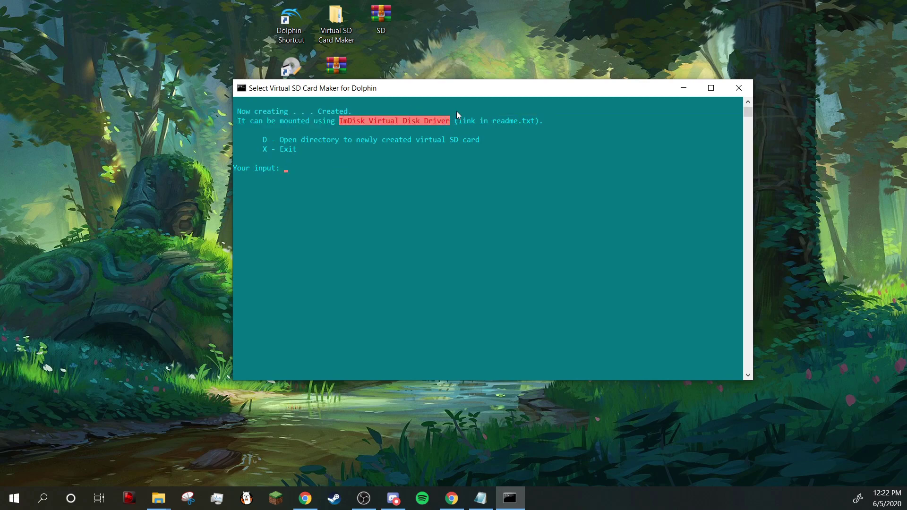
{"action": "left_click", "coordinate": [458, 115]}
{"action": "left_click_drag", "start_coordinate": [412, 81], "coordinate": [397, 146]}
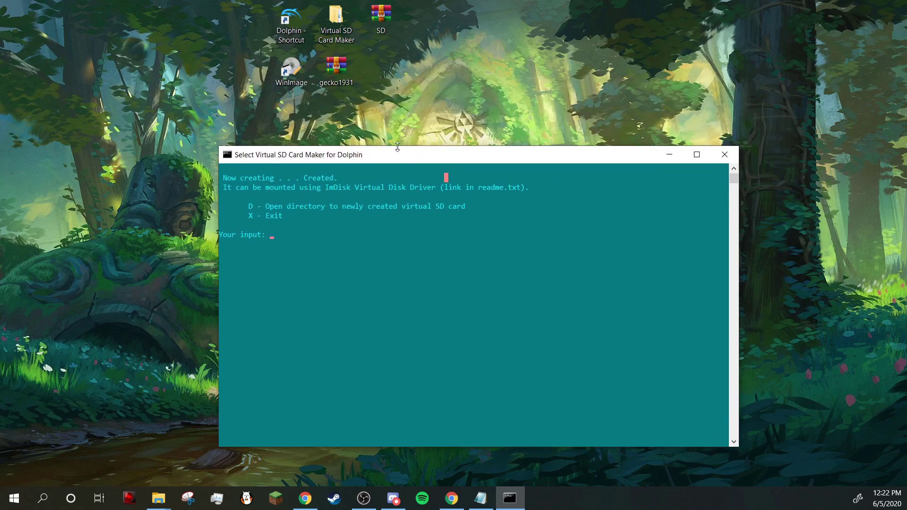
Step: Exit the Virtual SD Card Maker
{"action": "left_click", "coordinate": [304, 97]}
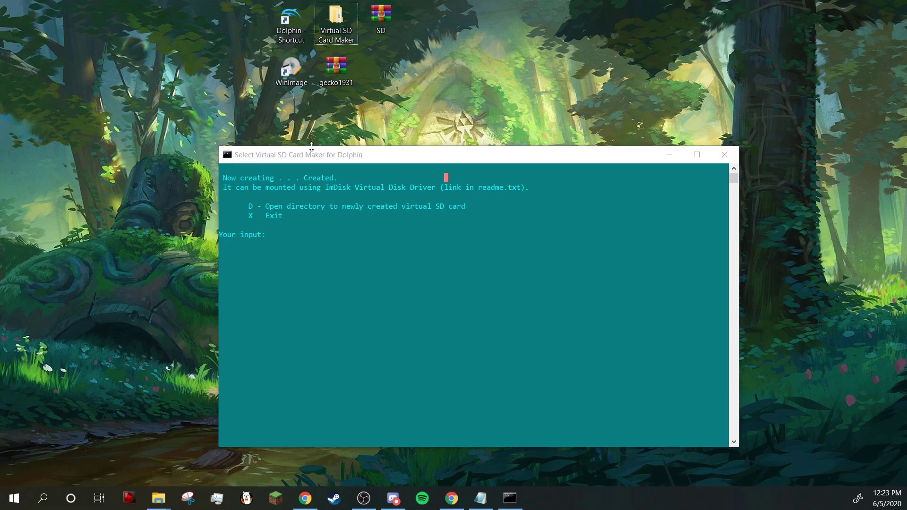
{"action": "left_click_drag", "start_coordinate": [322, 159], "coordinate": [335, 128]}
{"action": "left_click", "coordinate": [303, 209]}
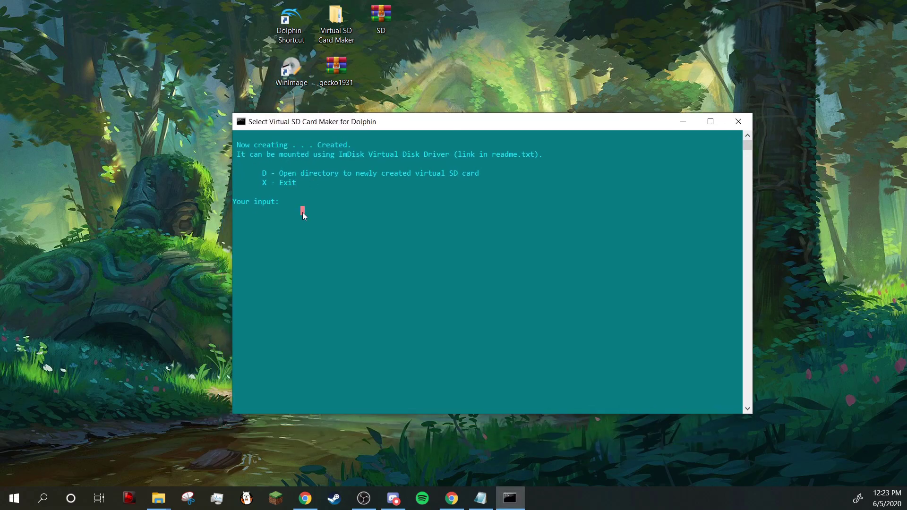
{"action": "type", "text": "x"}
{"action": "key", "text": "Return"}
Step: Launch WinImage from the desktop and open the sd.raw image stored on the Desktop
{"action": "double_click", "coordinate": [293, 84]}
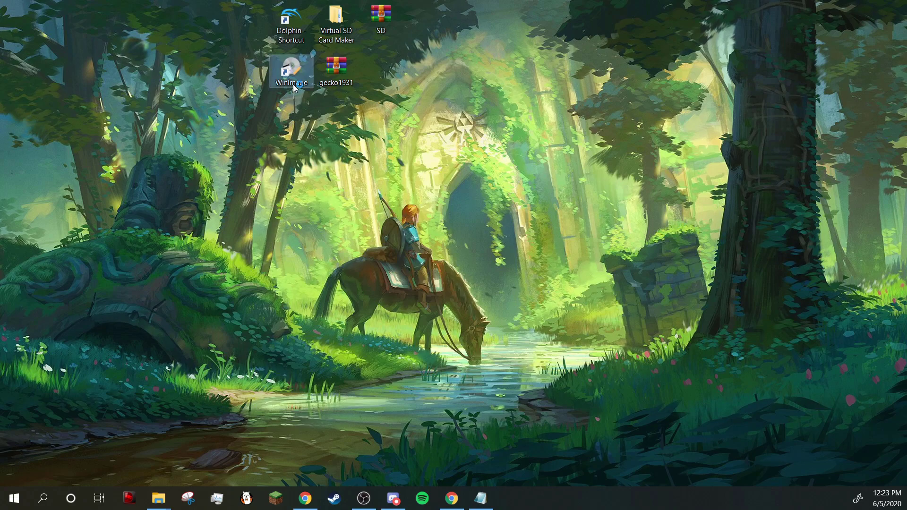
{"action": "left_click_drag", "start_coordinate": [696, 105], "coordinate": [367, 94]}
{"action": "left_click", "coordinate": [281, 101]}
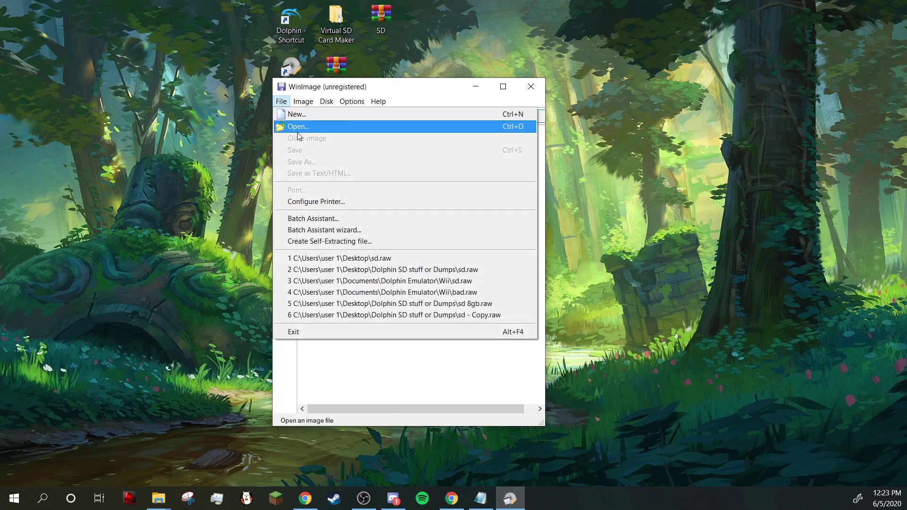
{"action": "left_click", "coordinate": [304, 128]}
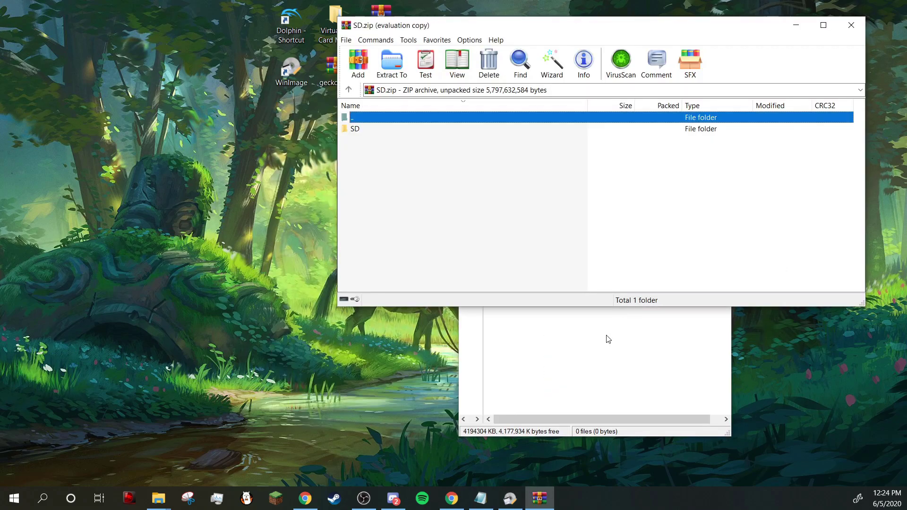
Step: Extract the SD folder from SD.zip to the desktop and close the archive
{"action": "left_click", "coordinate": [607, 338]}
{"action": "left_click_drag", "start_coordinate": [490, 152], "coordinate": [530, 203]}
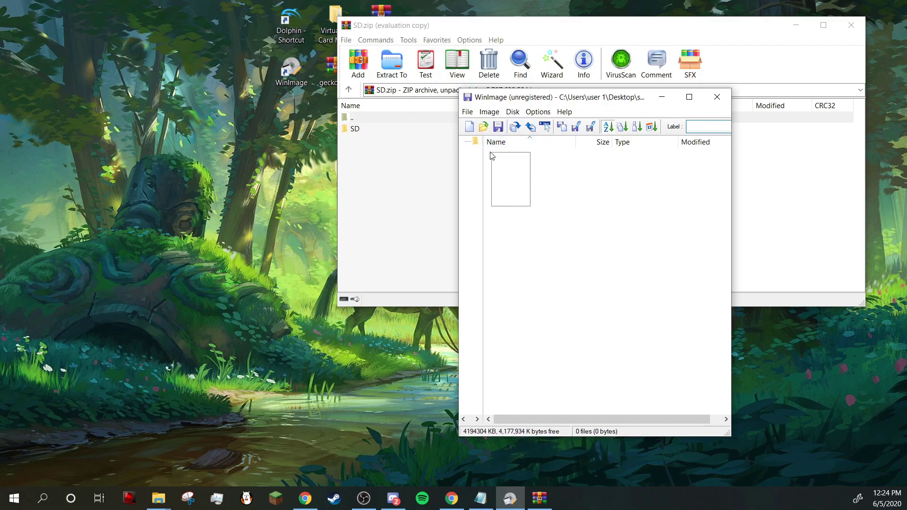
{"action": "left_click", "coordinate": [358, 159]}
{"action": "left_click_drag", "start_coordinate": [364, 131], "coordinate": [263, 137]}
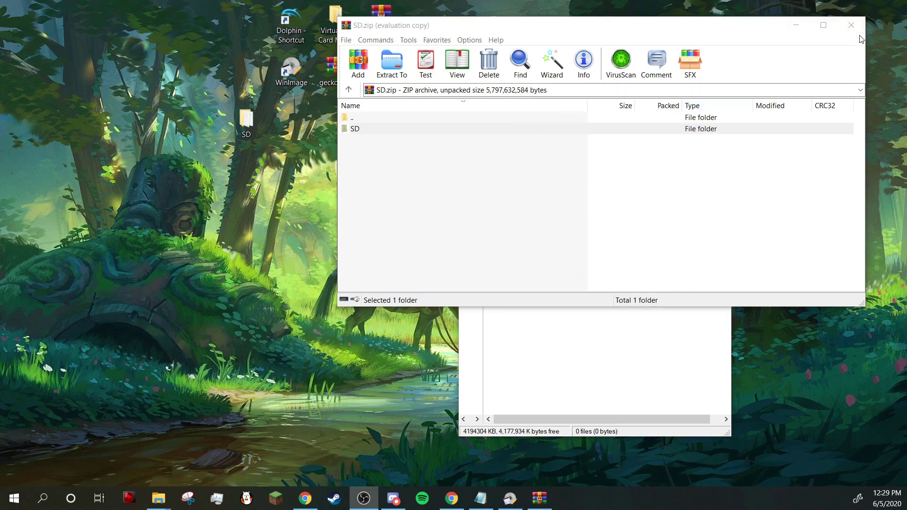
{"action": "left_click", "coordinate": [851, 25]}
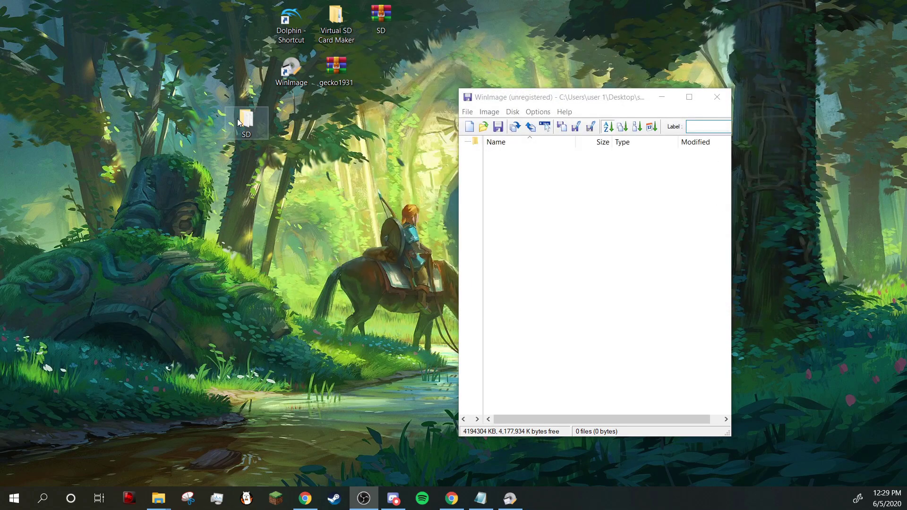
Step: Inject the desktop's SD folder with all its files into the open sd.raw image
{"action": "left_click", "coordinate": [494, 116]}
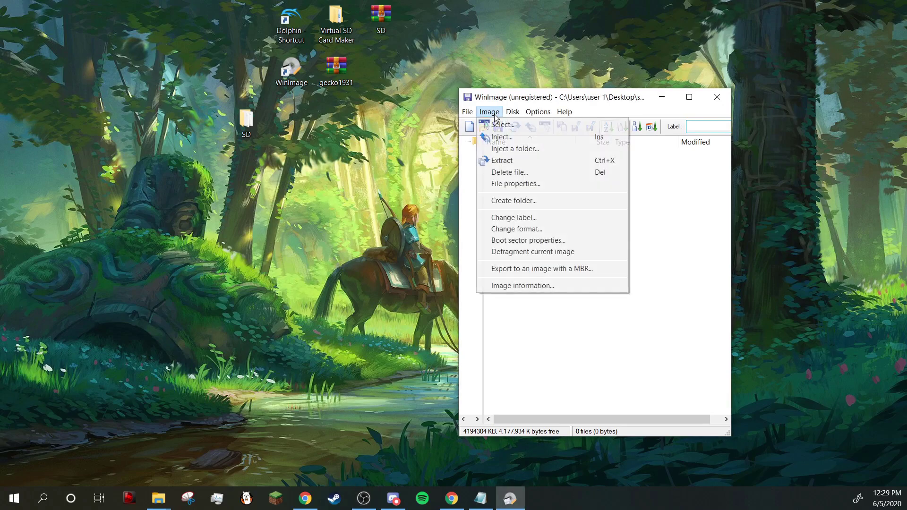
{"action": "left_click", "coordinate": [499, 149]}
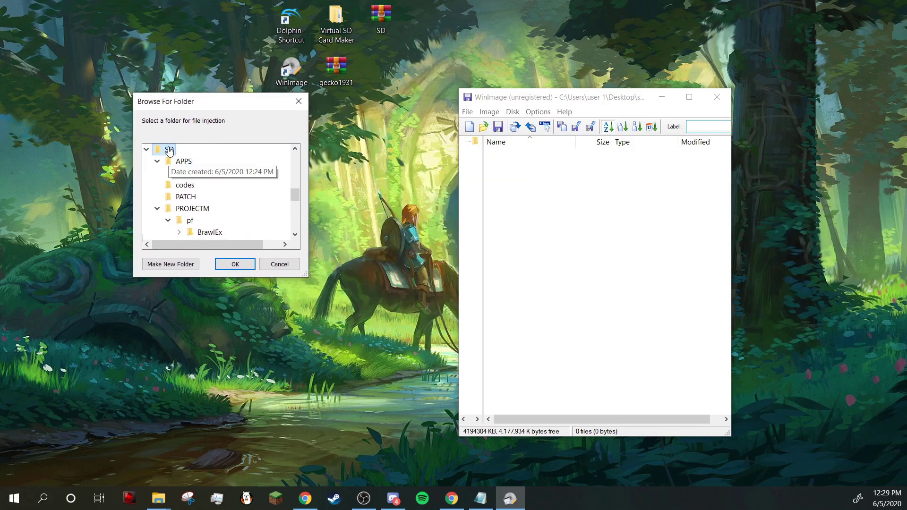
{"action": "left_click", "coordinate": [235, 264]}
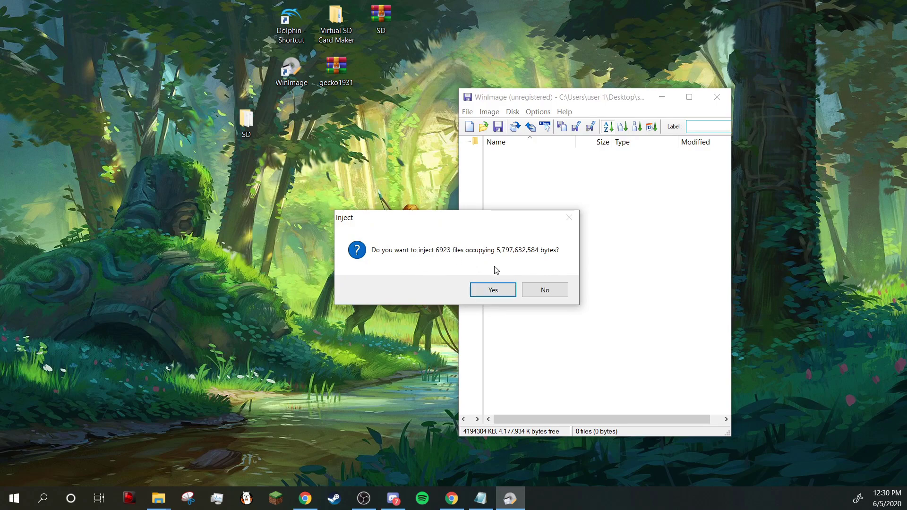
{"action": "left_click", "coordinate": [491, 289]}
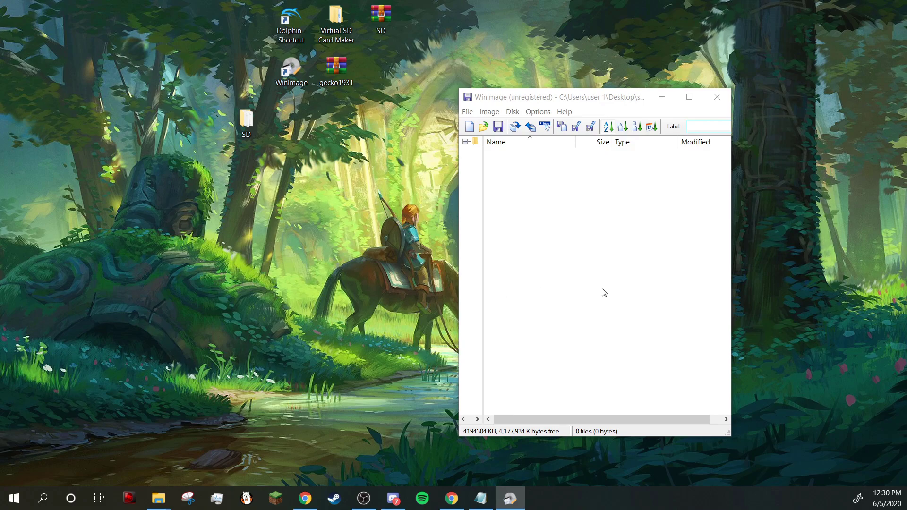
{"action": "left_click_drag", "start_coordinate": [741, 216], "coordinate": [559, 192]}
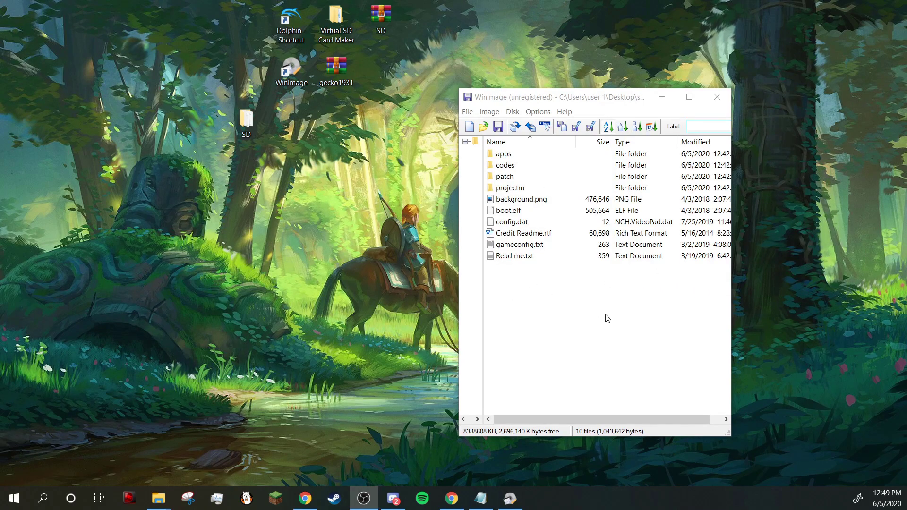
{"action": "left_click_drag", "start_coordinate": [591, 308], "coordinate": [496, 151]}
{"action": "left_click", "coordinate": [534, 332]}
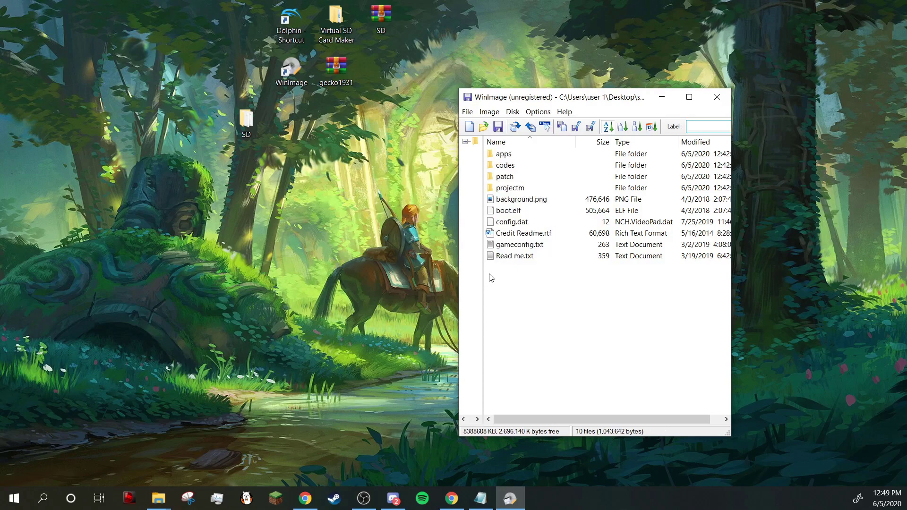
{"action": "left_click", "coordinate": [381, 22]}
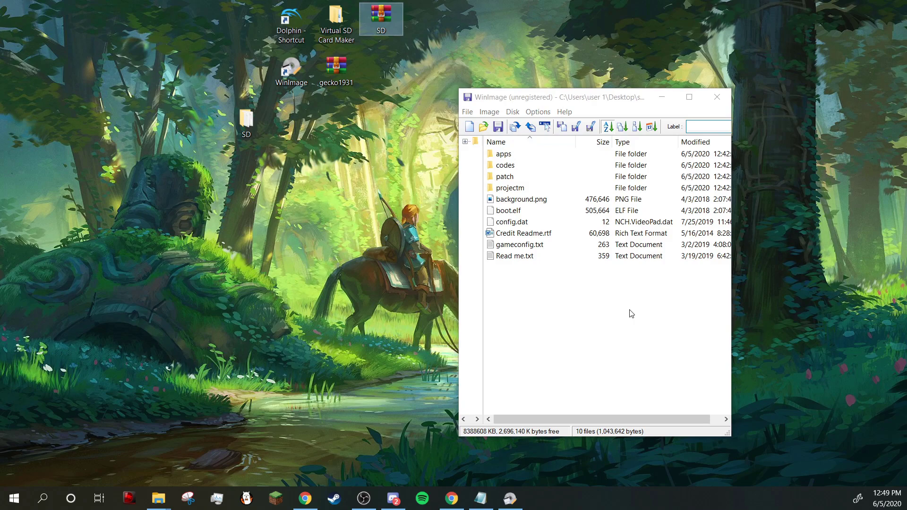
{"action": "left_click_drag", "start_coordinate": [502, 282], "coordinate": [495, 142]}
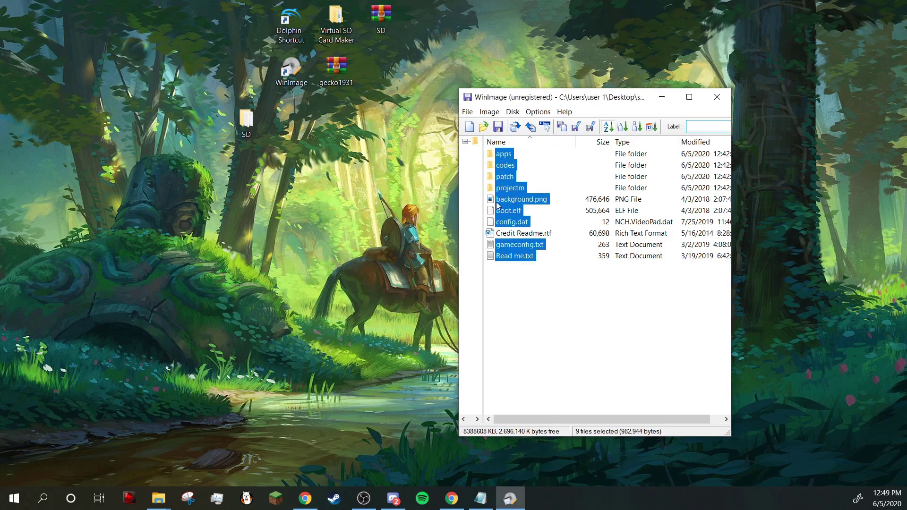
{"action": "left_click", "coordinate": [509, 289]}
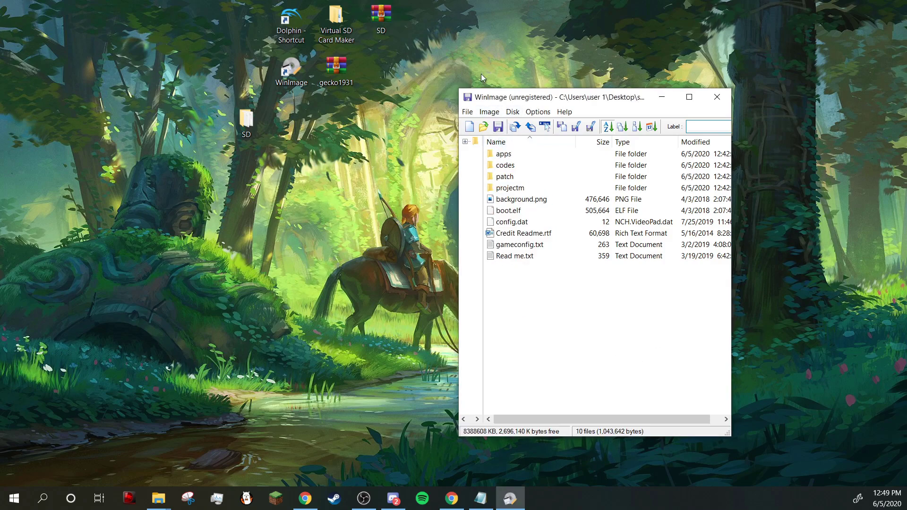
Step: Save the sd.raw image with the injected files
{"action": "left_click", "coordinate": [477, 113]}
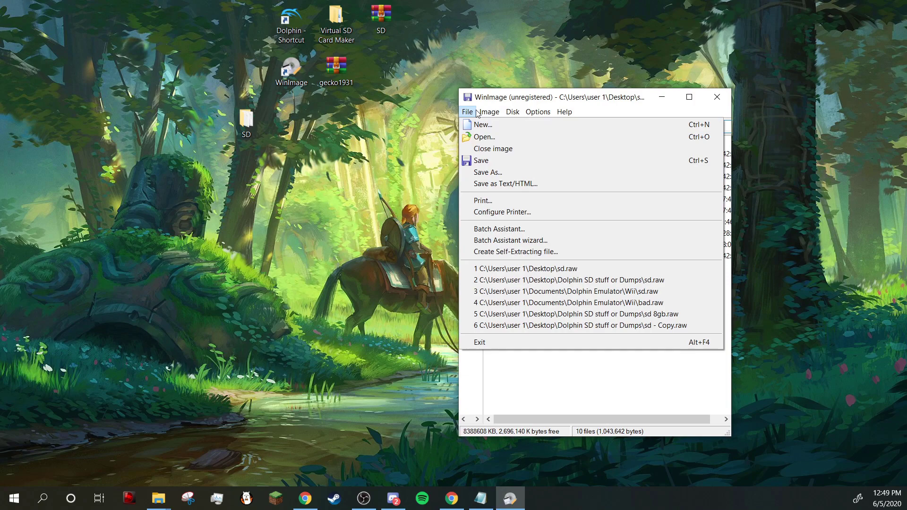
{"action": "mouse_move", "coordinate": [487, 117]}
{"action": "left_click", "coordinate": [473, 164]}
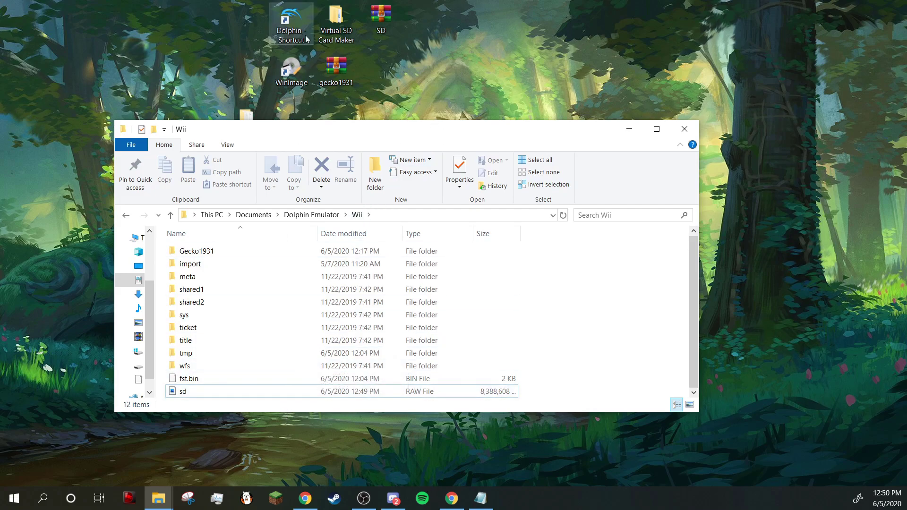
Step: Launch Dolphin Emulator from its desktop shortcut
{"action": "double_click", "coordinate": [289, 21]}
{"action": "left_click", "coordinate": [422, 204]}
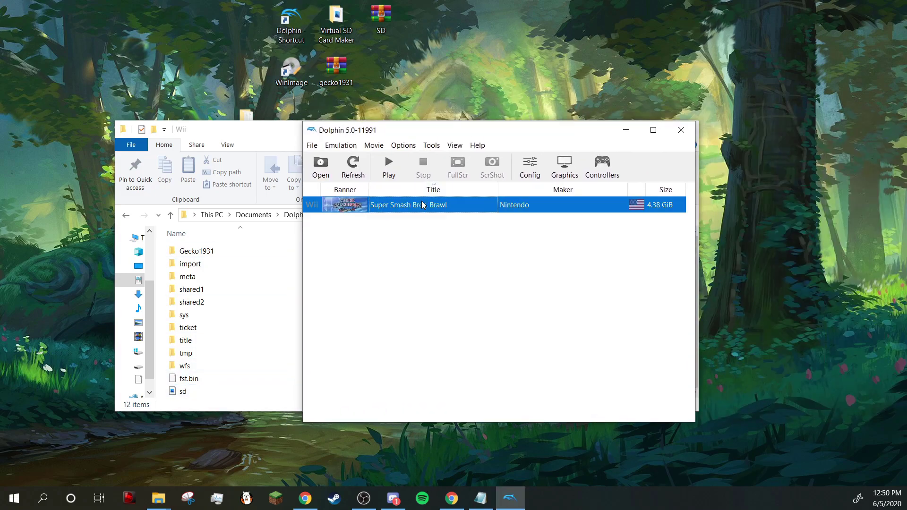
{"action": "right_click", "coordinate": [422, 204]}
{"action": "left_click", "coordinate": [452, 235]}
{"action": "left_click", "coordinate": [426, 242]}
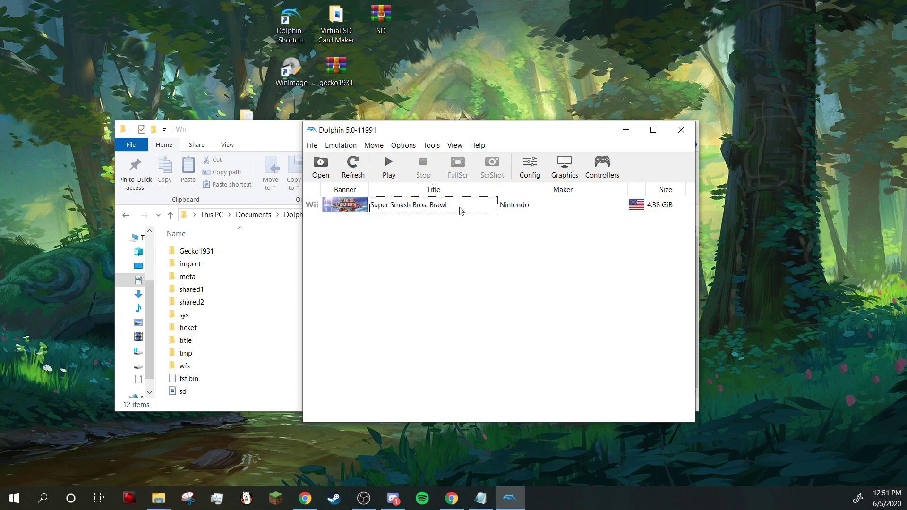
Step: Check the Insert SD Card option in Dolphin's Wii settings
{"action": "left_click", "coordinate": [538, 169]}
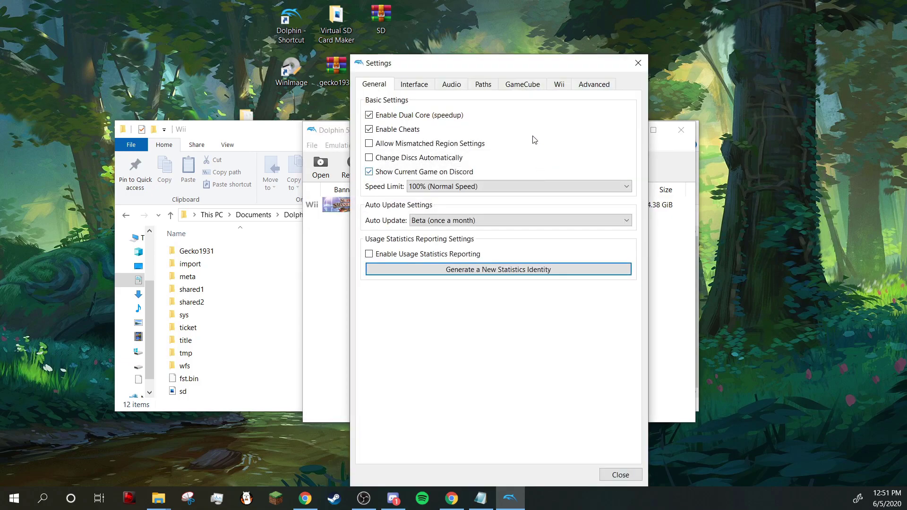
{"action": "left_click", "coordinate": [561, 86]}
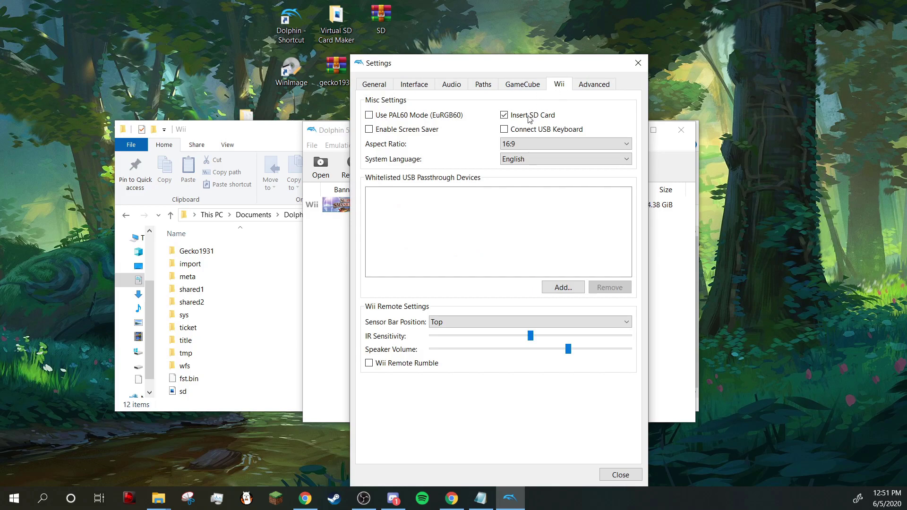
{"action": "left_click", "coordinate": [639, 62]}
Step: Review the graphics enhancement settings in Dolphin, including the internal resolution choices
{"action": "left_click", "coordinate": [565, 167]}
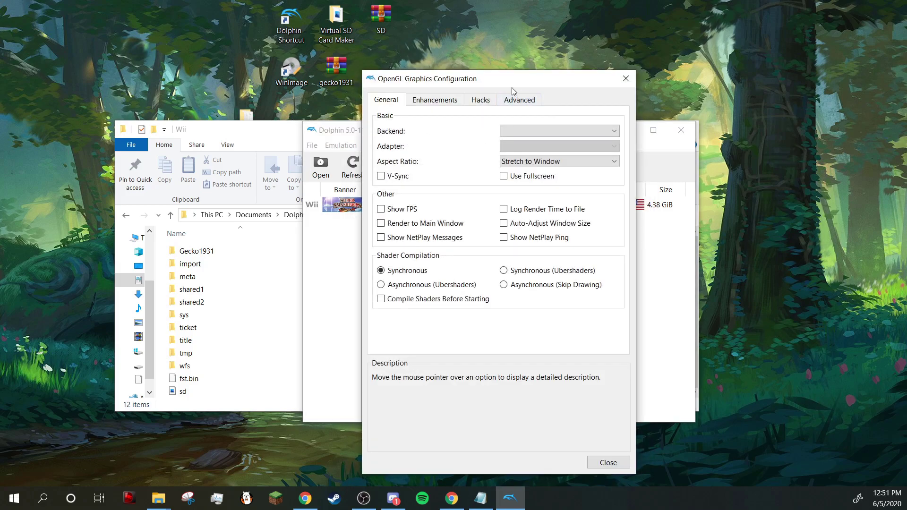
{"action": "left_click", "coordinate": [427, 102]}
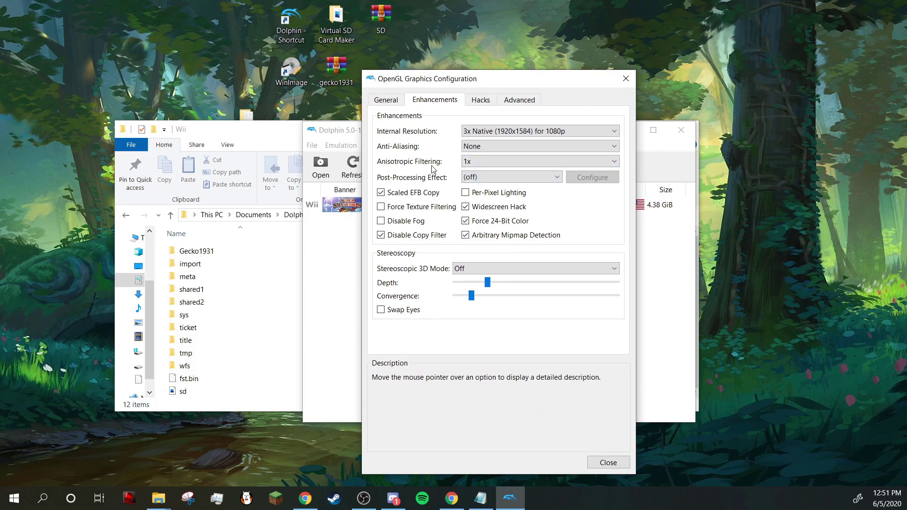
{"action": "left_click", "coordinate": [505, 131]}
{"action": "left_click", "coordinate": [501, 132]}
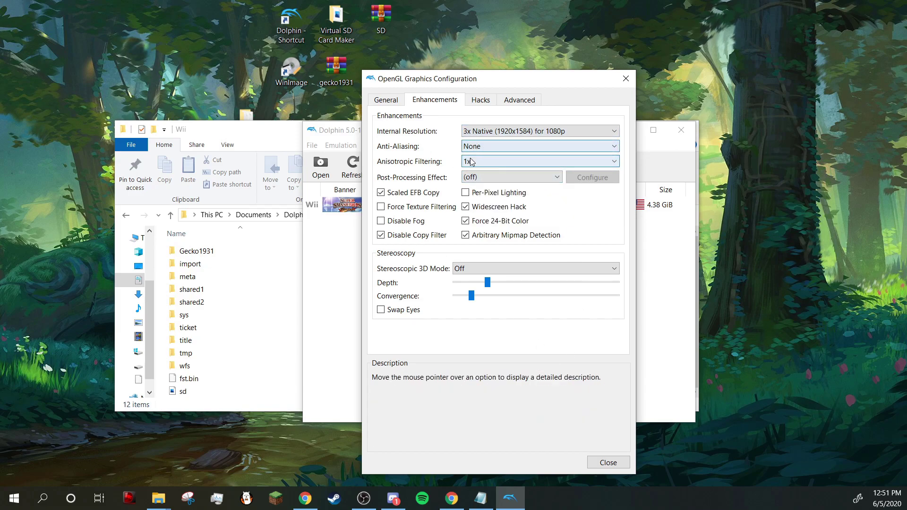
{"action": "left_click", "coordinate": [612, 462]}
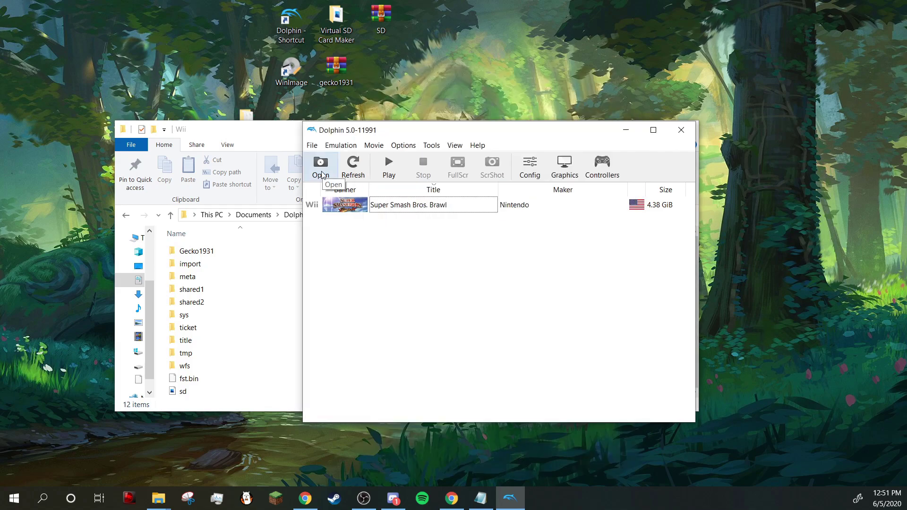
Step: Open boot.elf in Dolphin from the Wii folder's Gecko1931, Gecko1931, HBC, Gecko1931 path to start Gecko OS
{"action": "left_click", "coordinate": [321, 174]}
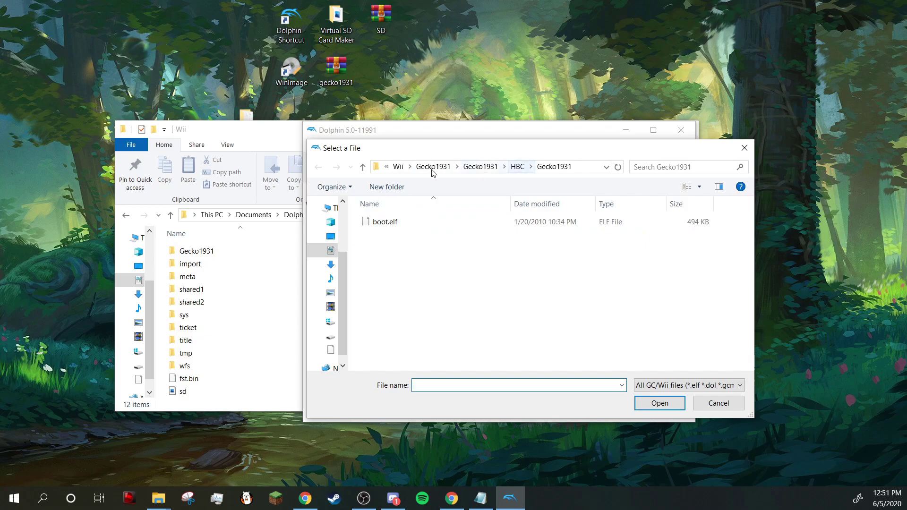
{"action": "left_click", "coordinate": [399, 166]}
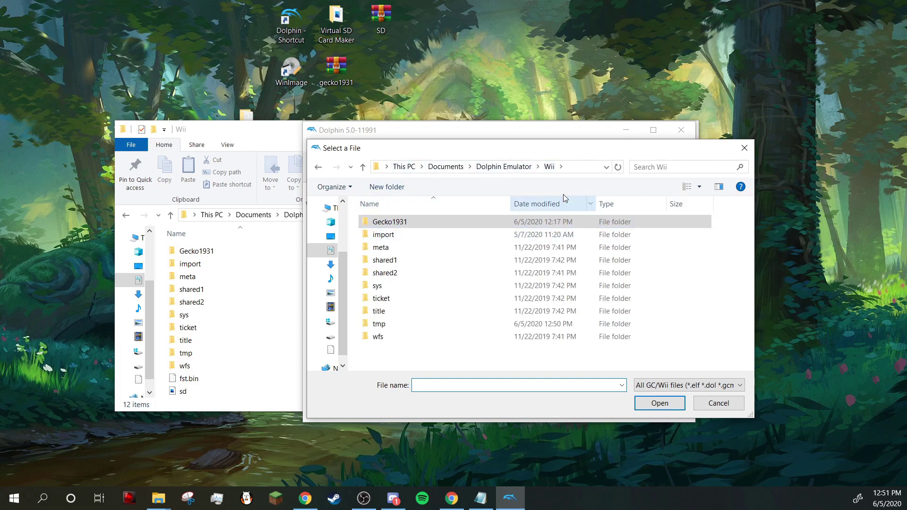
{"action": "double_click", "coordinate": [410, 223]}
{"action": "double_click", "coordinate": [409, 235]}
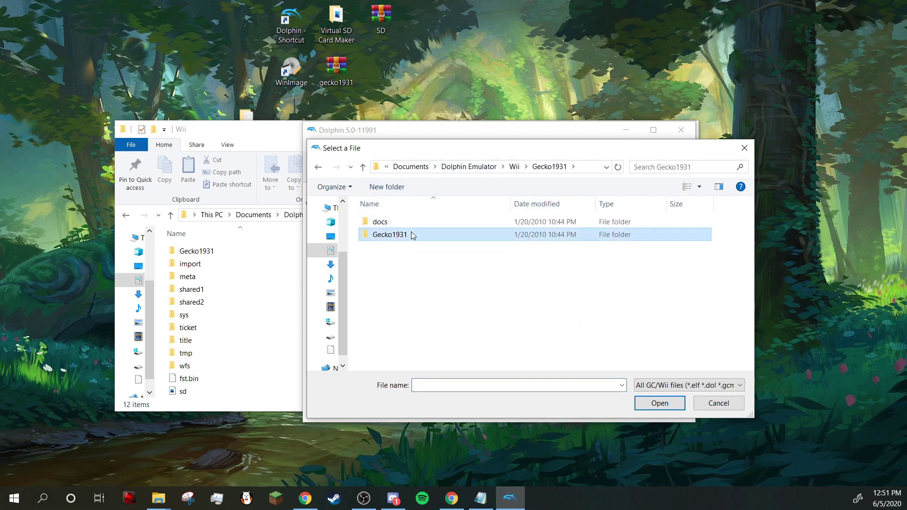
{"action": "double_click", "coordinate": [411, 232]}
{"action": "left_click", "coordinate": [416, 222]}
{"action": "double_click", "coordinate": [417, 222]}
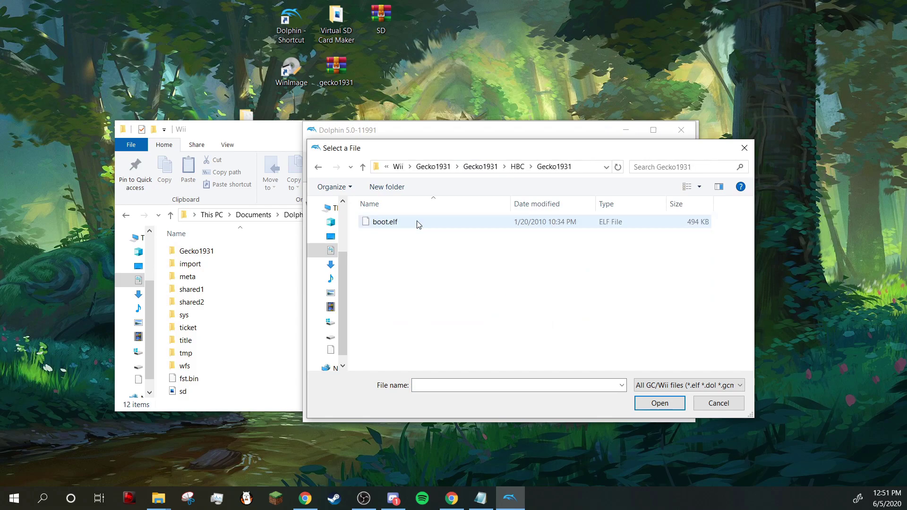
{"action": "left_click", "coordinate": [417, 220]}
{"action": "left_click", "coordinate": [660, 404]}
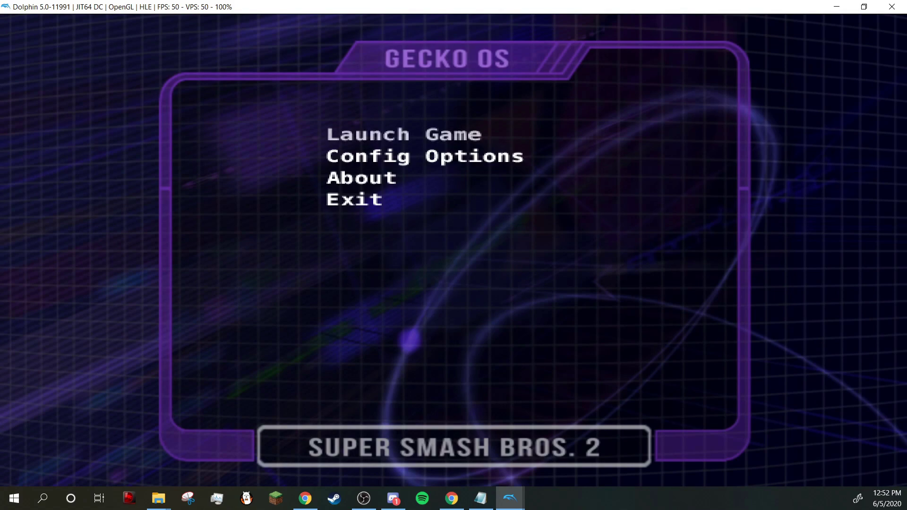
Step: Launch the game from Gecko OS and enter the Group Brawl mode's character selection
{"action": "key", "text": "x"}
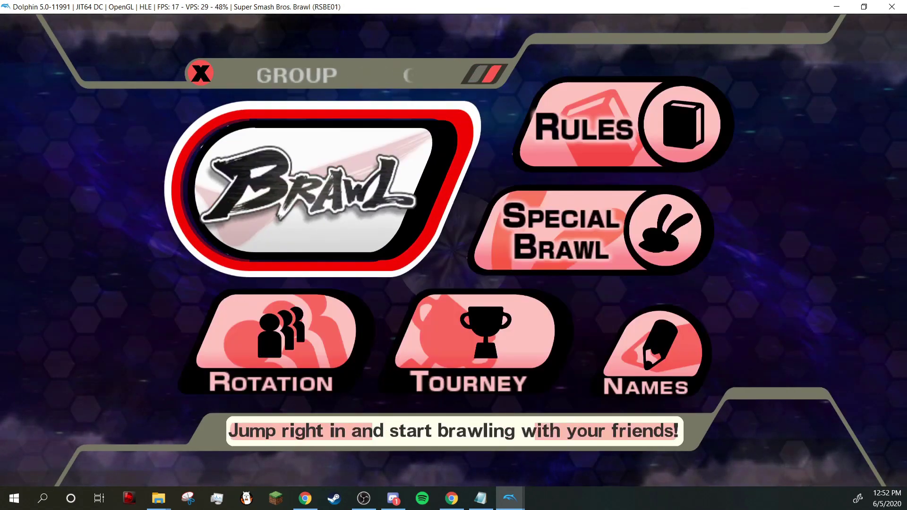
{"action": "key", "text": "x"}
{"action": "key", "text": "Right"}
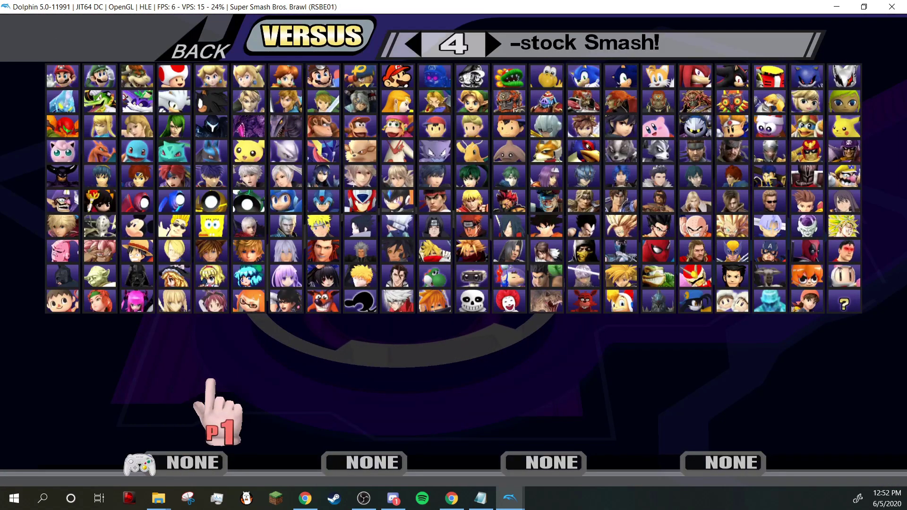
Step: Browse the mod's character roster by moving Player 1's token across different fighters
{"action": "key", "text": "Up"}
{"action": "key", "text": "Left"}
{"action": "key", "text": "Up"}
{"action": "key", "text": "Right"}
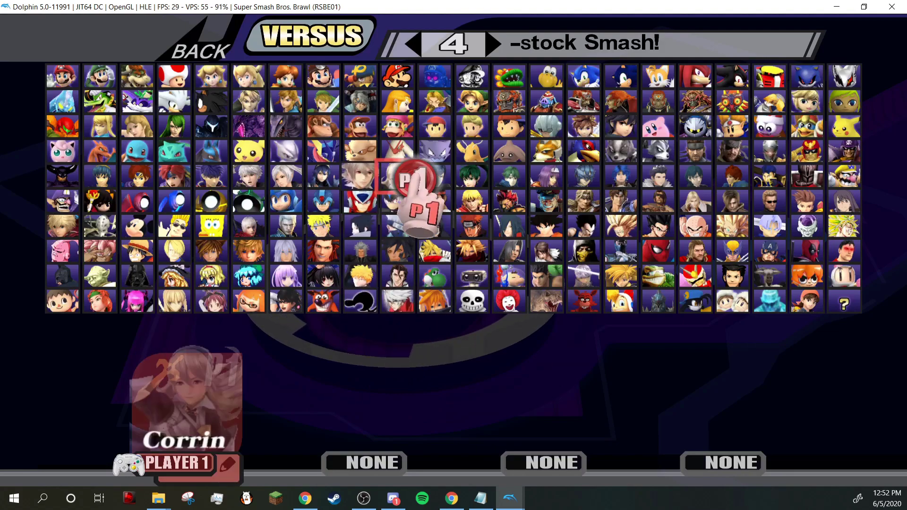
{"action": "key", "text": "Down"}
{"action": "key", "text": "Up"}
{"action": "key", "text": "Left"}
{"action": "key", "text": "Right"}
{"action": "key", "text": "Down"}
{"action": "key", "text": "Left"}
{"action": "key", "text": "Up"}
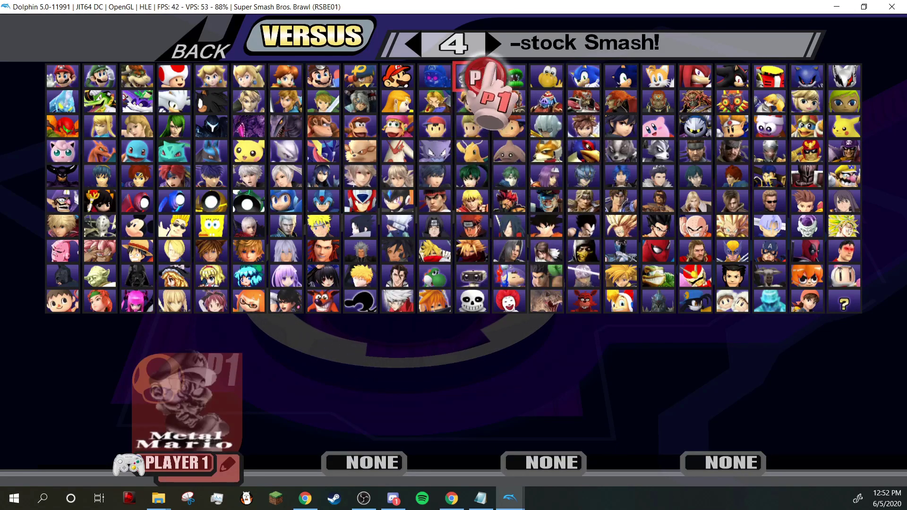
{"action": "key", "text": "Down"}
{"action": "key", "text": "Right"}
{"action": "key", "text": "Up"}
{"action": "key", "text": "Left"}
{"action": "key", "text": "Down"}
{"action": "key", "text": "Left"}
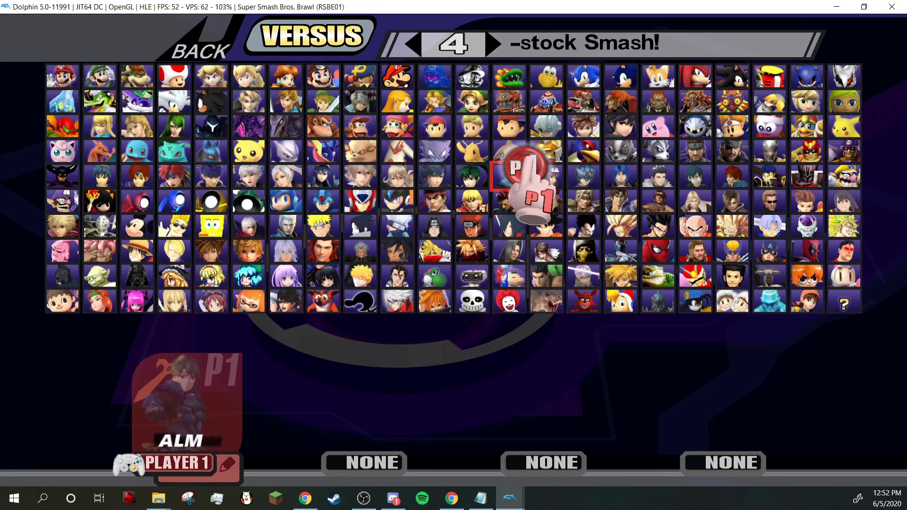
Step: Choose Mario as Player 1's fighter
{"action": "key", "text": "Down"}
{"action": "key", "text": "Left"}
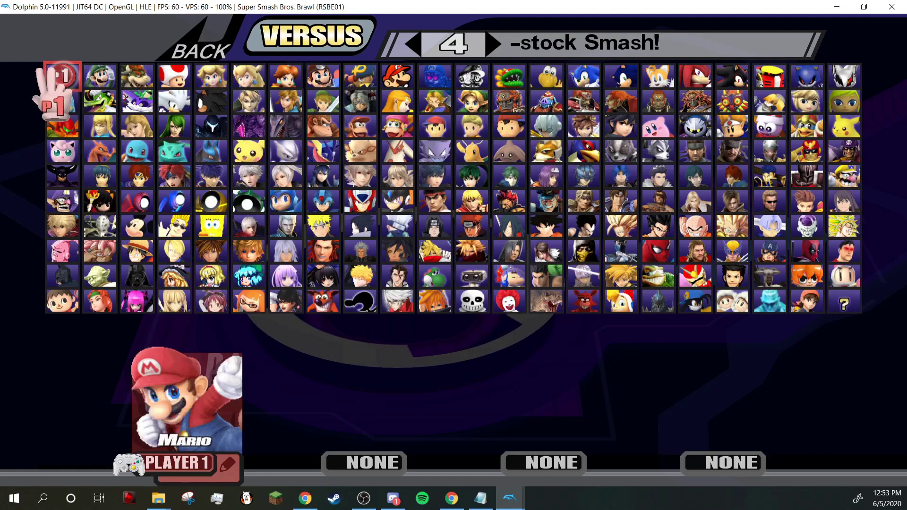
{"action": "key", "text": "x"}
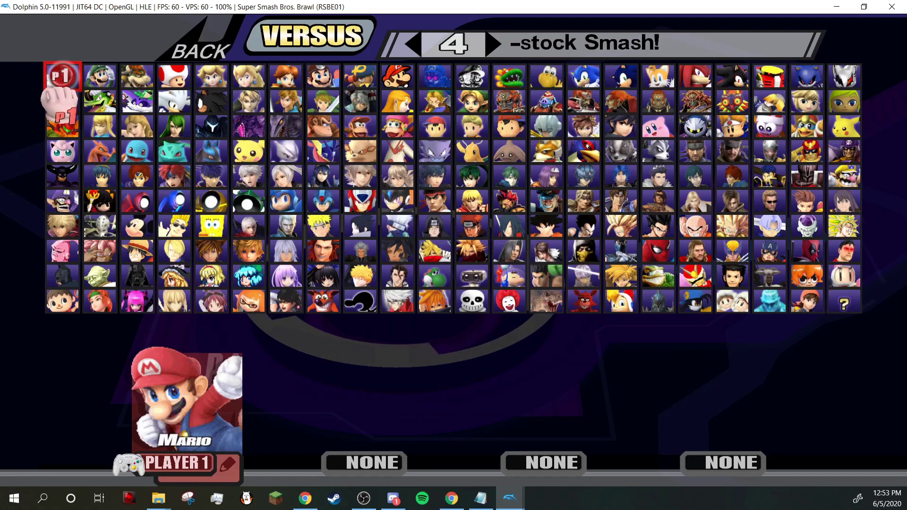
{"action": "key", "text": "x"}
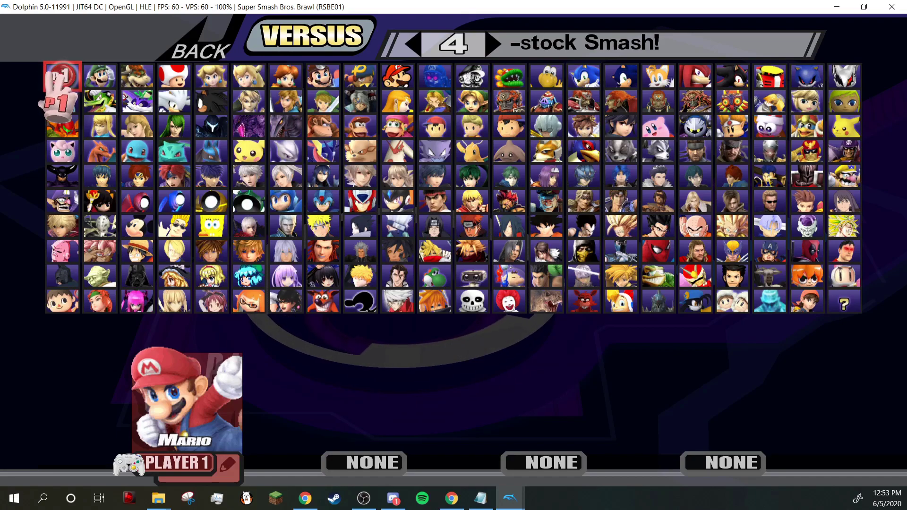